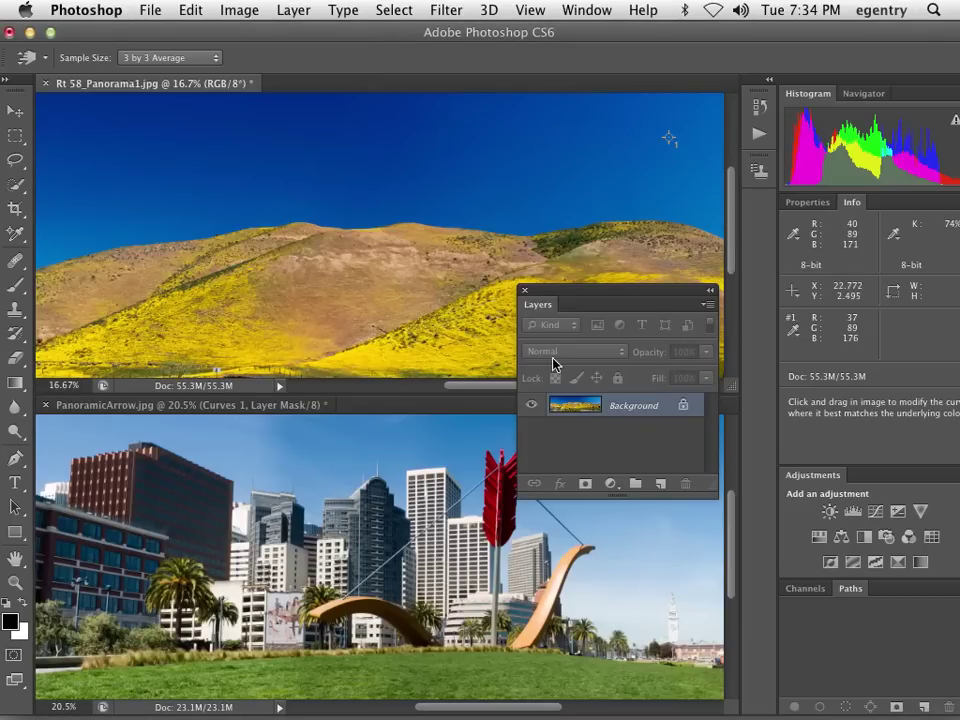
# Move the Layers panel aside and float the PanoramicArrow image in its own window
pyautogui.moveTo(557, 298); pyautogui.dragTo(797, 369)
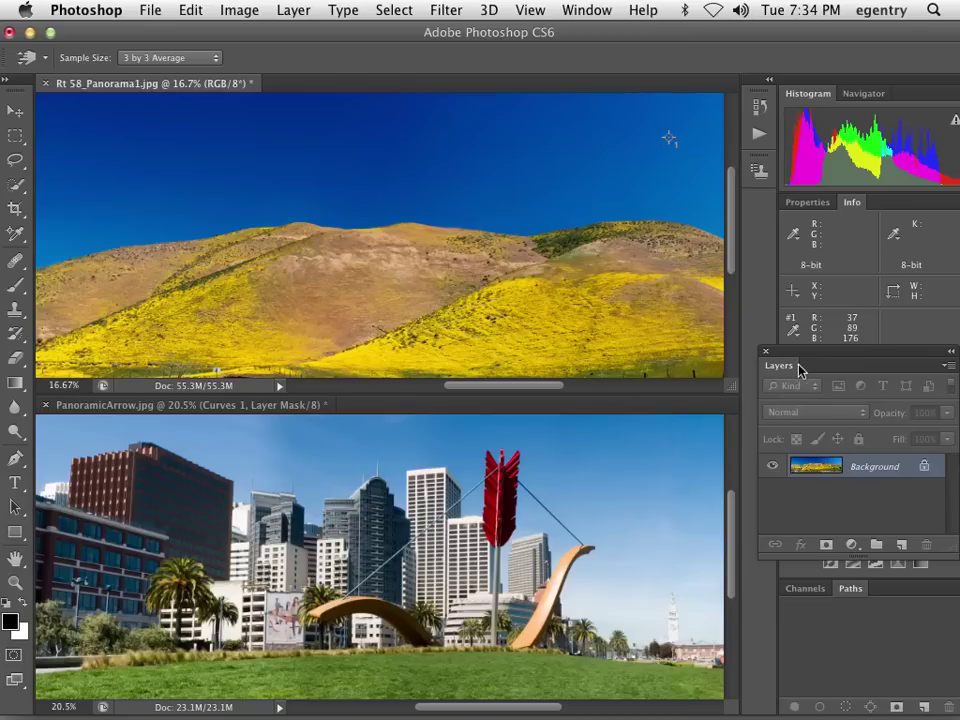
pyautogui.moveTo(797, 358); pyautogui.dragTo(685, 444)
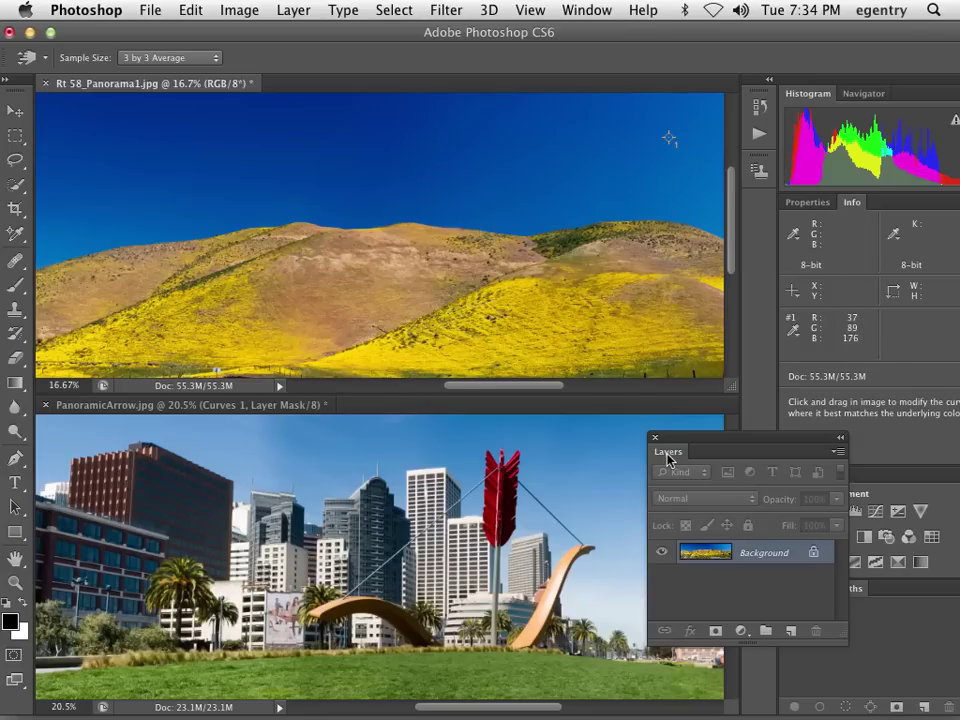
pyautogui.moveTo(697, 443); pyautogui.dragTo(770, 443)
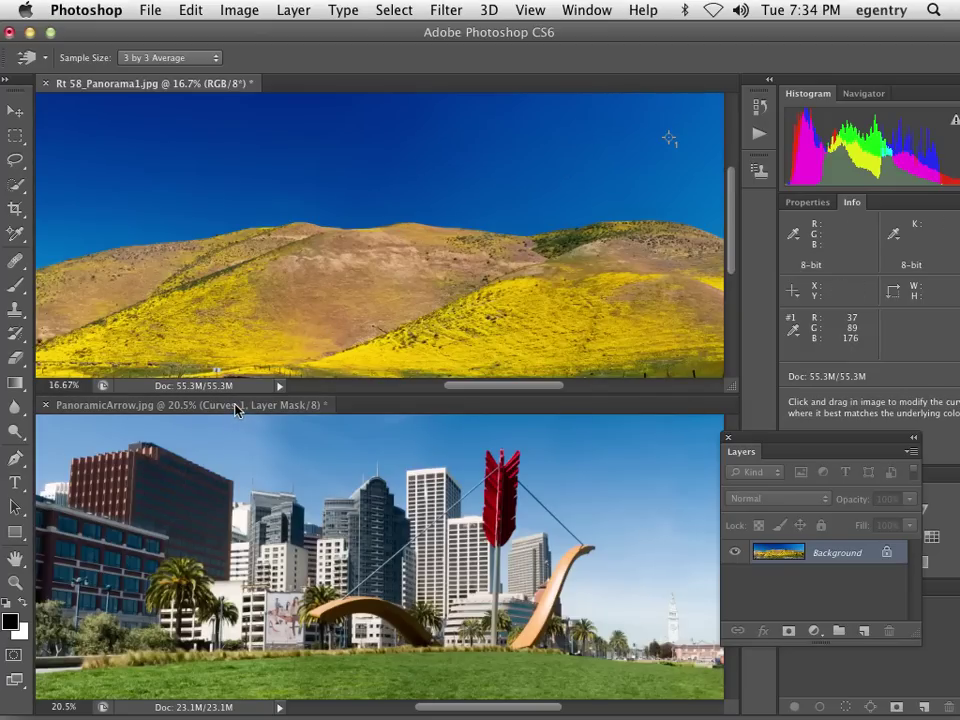
pyautogui.click(268, 405)
pyautogui.moveTo(268, 405); pyautogui.dragTo(276, 231)
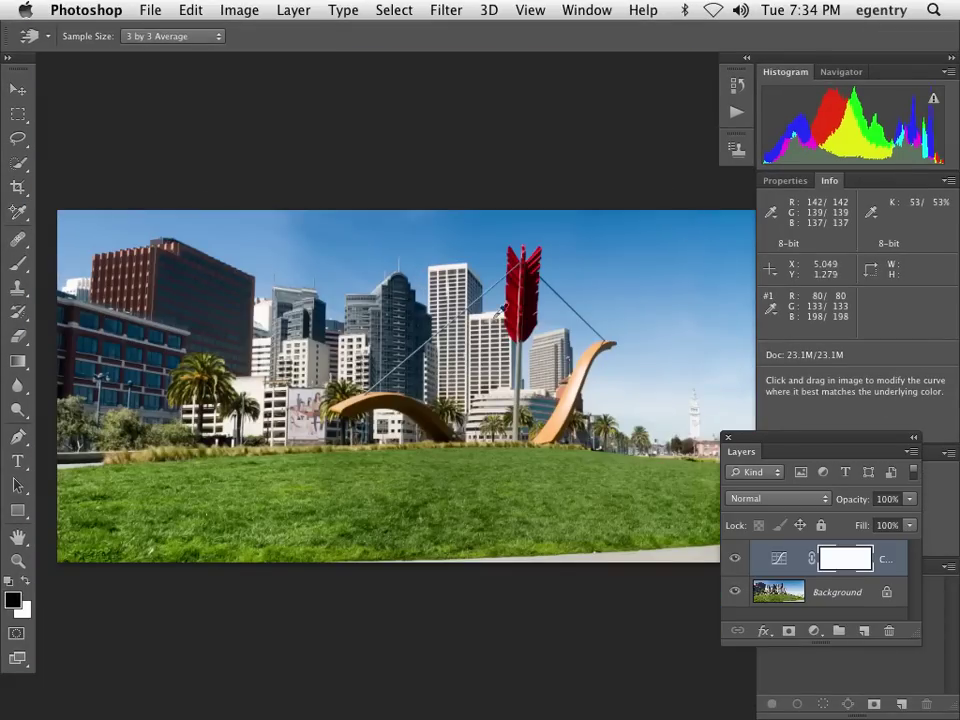
# Delete the Curves 1 layer and replace the old sky colour sampler with a new one
pyautogui.moveTo(858, 558); pyautogui.dragTo(888, 631)
pyautogui.moveTo(805, 446); pyautogui.dragTo(796, 486)
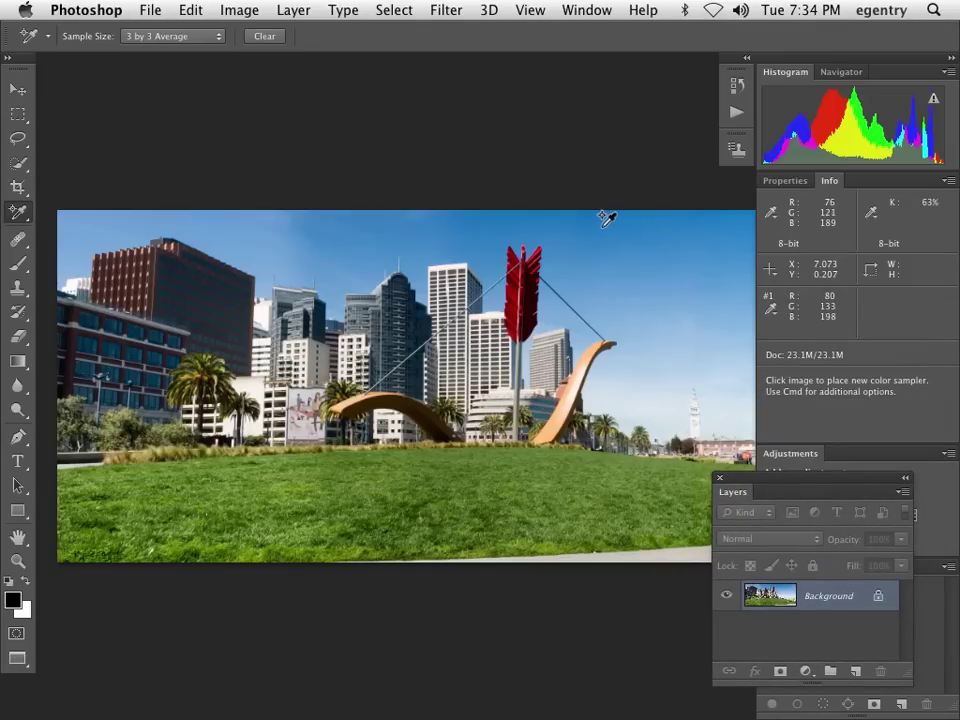
pyautogui.click(606, 219)
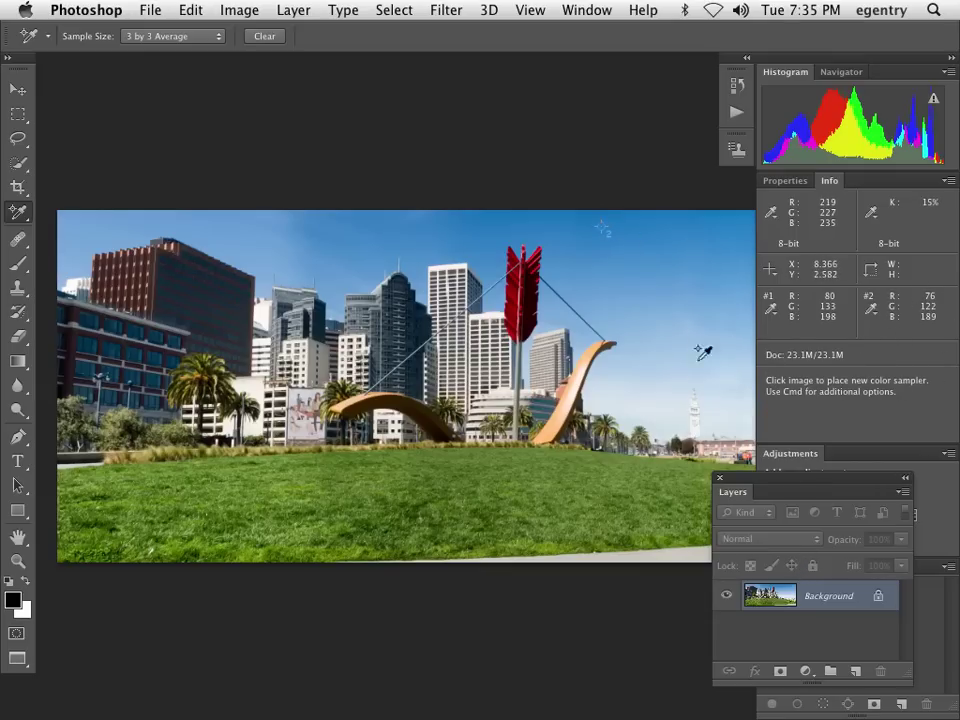
pyautogui.moveTo(671, 251); pyautogui.dragTo(549, 272)
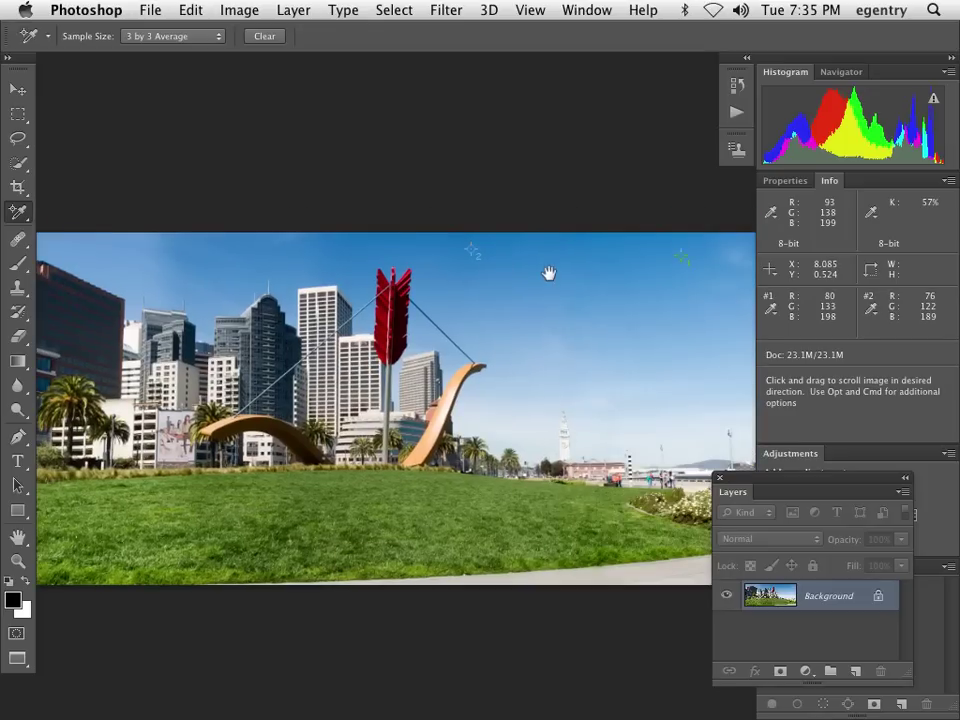
pyautogui.keyDown('alt'); pyautogui.click(681, 259); pyautogui.keyUp('alt')
# Add a new default Curves adjustment layer above Background
pyautogui.hscroll(-5, 555, 285)
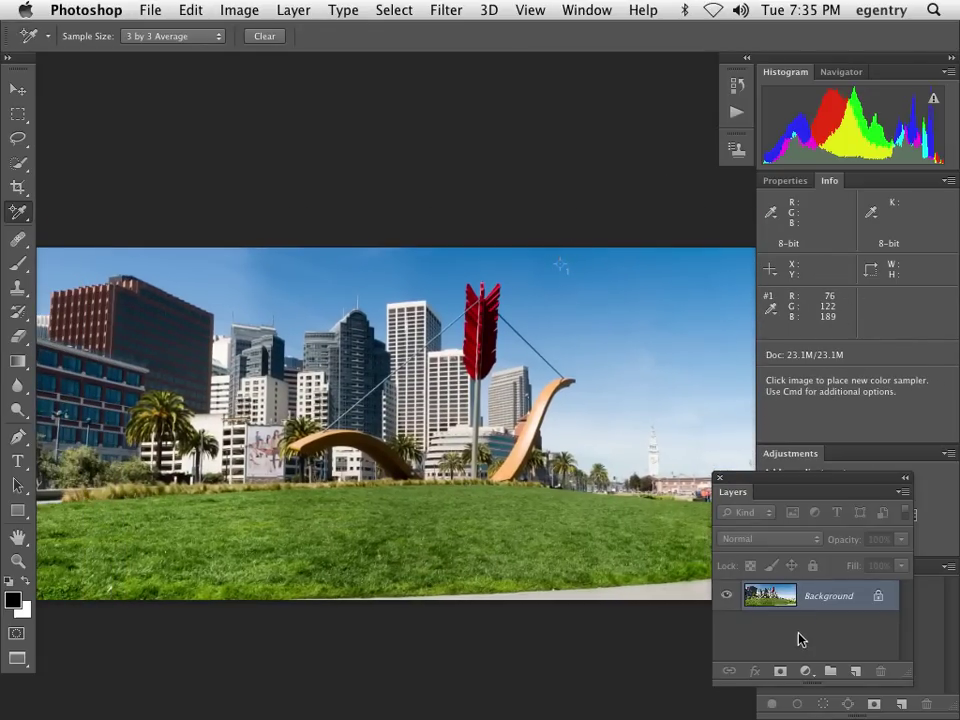
pyautogui.click(805, 671)
pyautogui.click(832, 488)
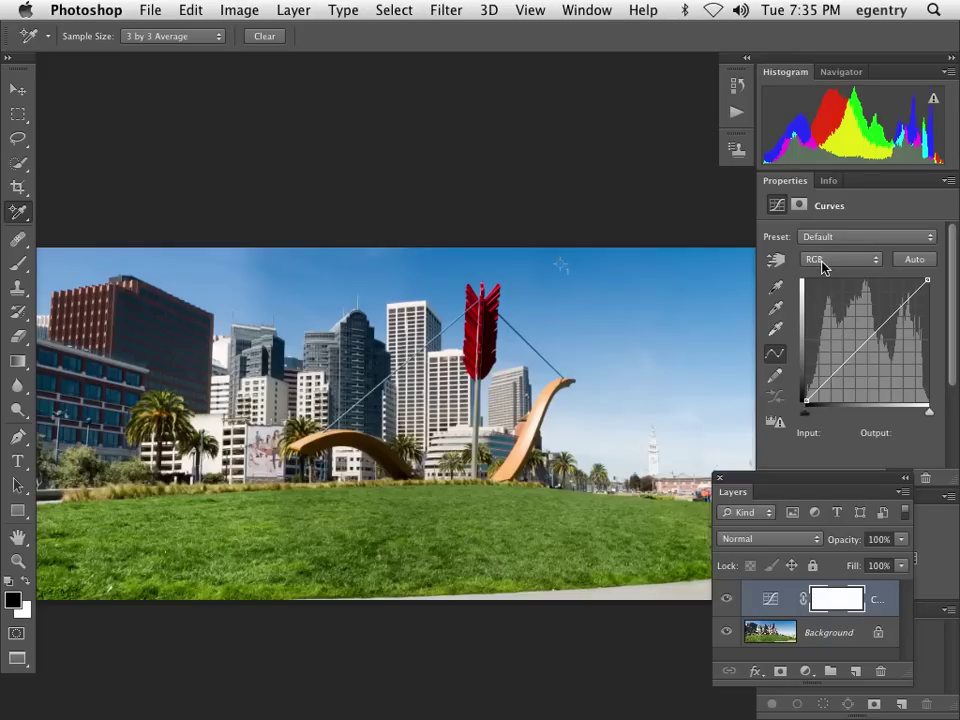
# Using the targeted adjustment tool, add a Red curve point at the sky's colour
pyautogui.click(776, 259)
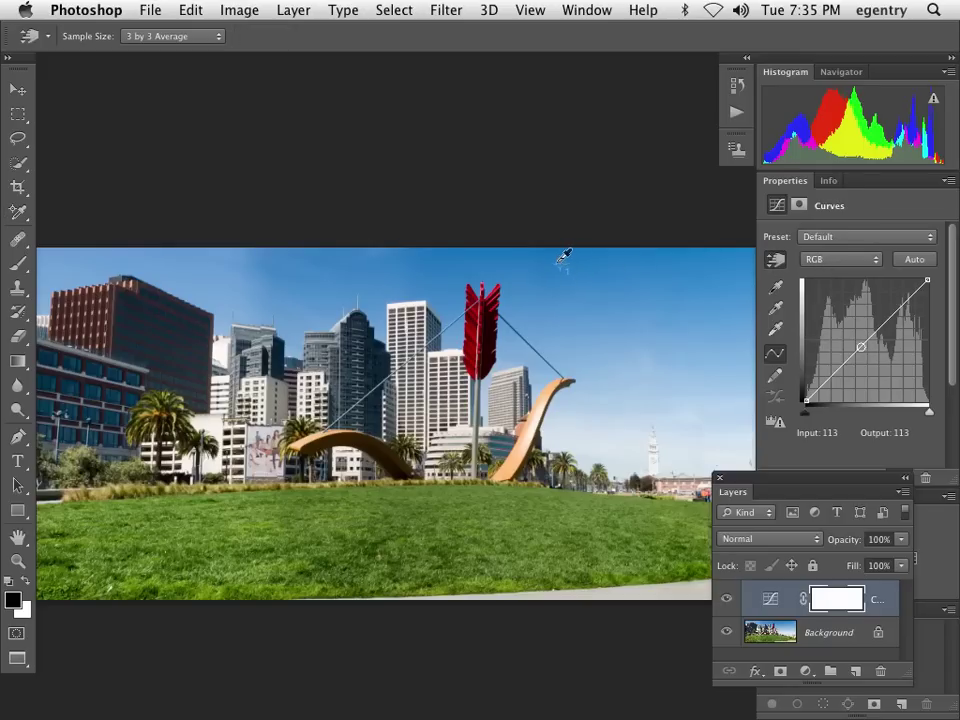
pyautogui.click(846, 262)
pyautogui.click(812, 276)
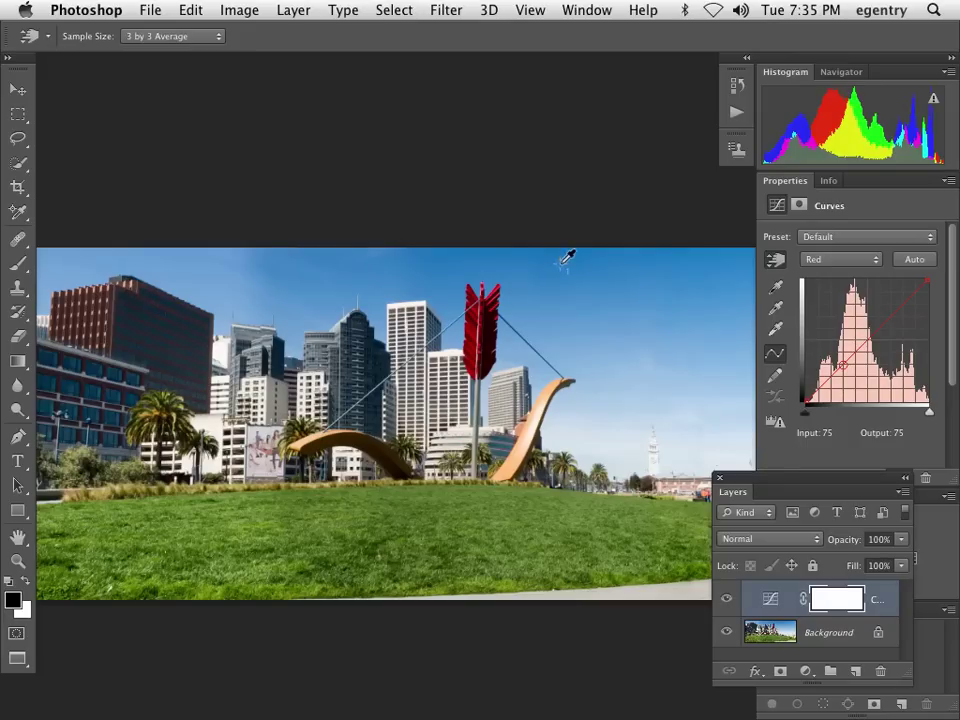
pyautogui.click(563, 259)
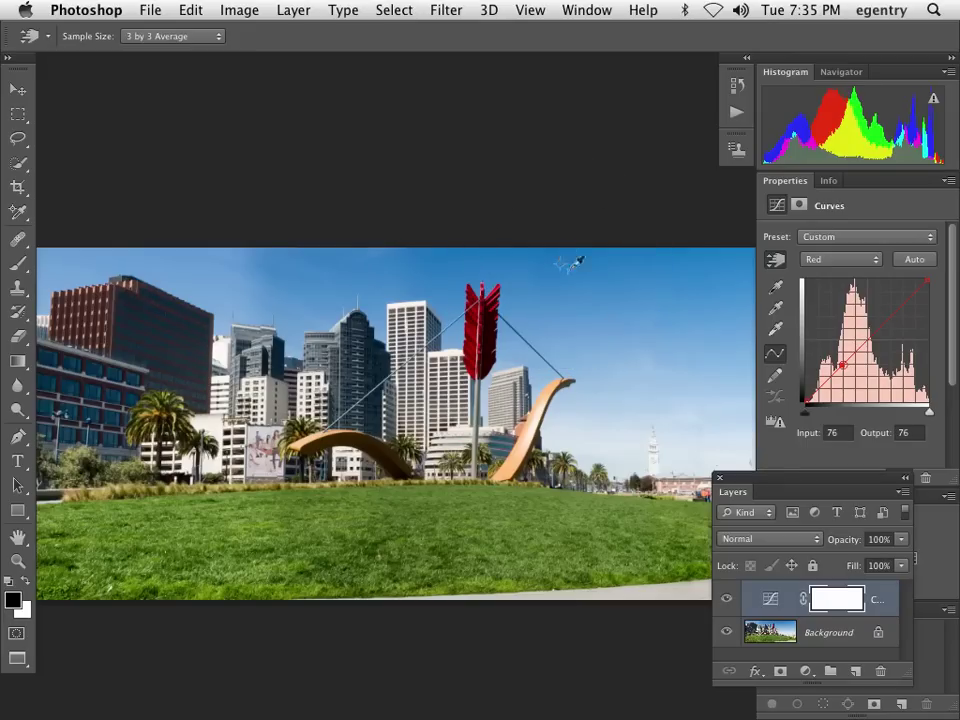
# Preview the Green and Blue channel curves, then return to the Red channel
pyautogui.click(812, 261)
pyautogui.click(820, 270)
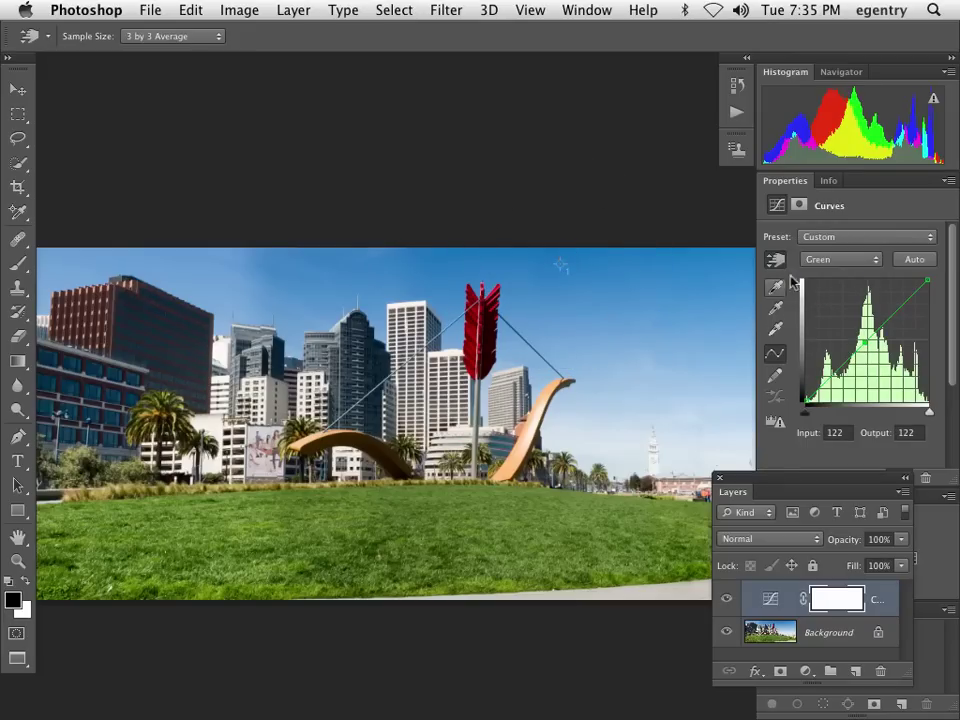
pyautogui.click(822, 260)
pyautogui.click(821, 270)
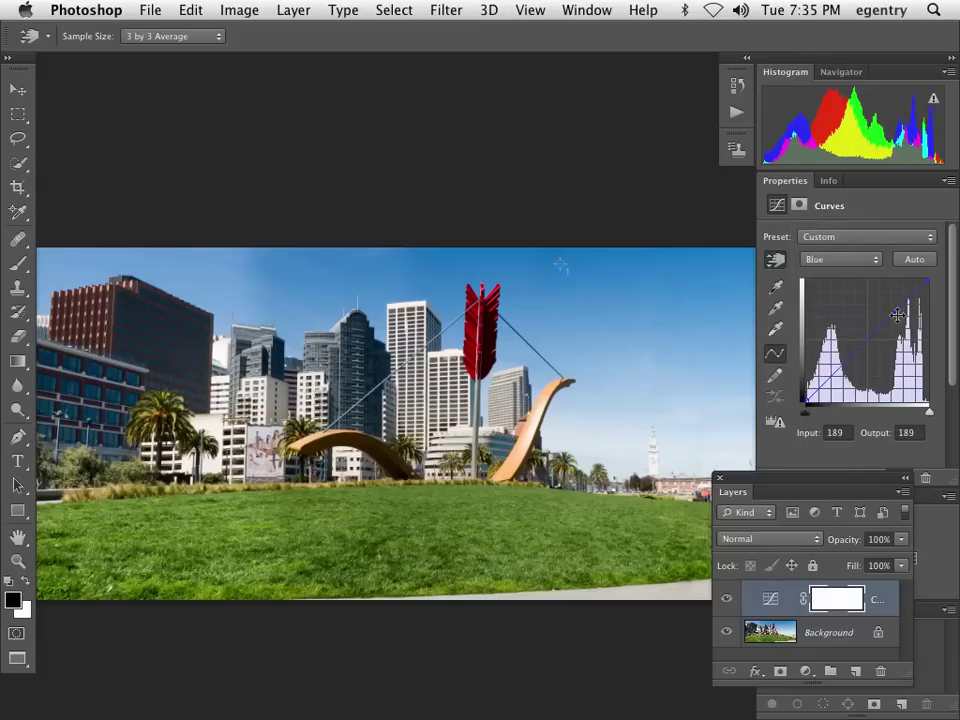
pyautogui.click(818, 262)
pyautogui.click(815, 238)
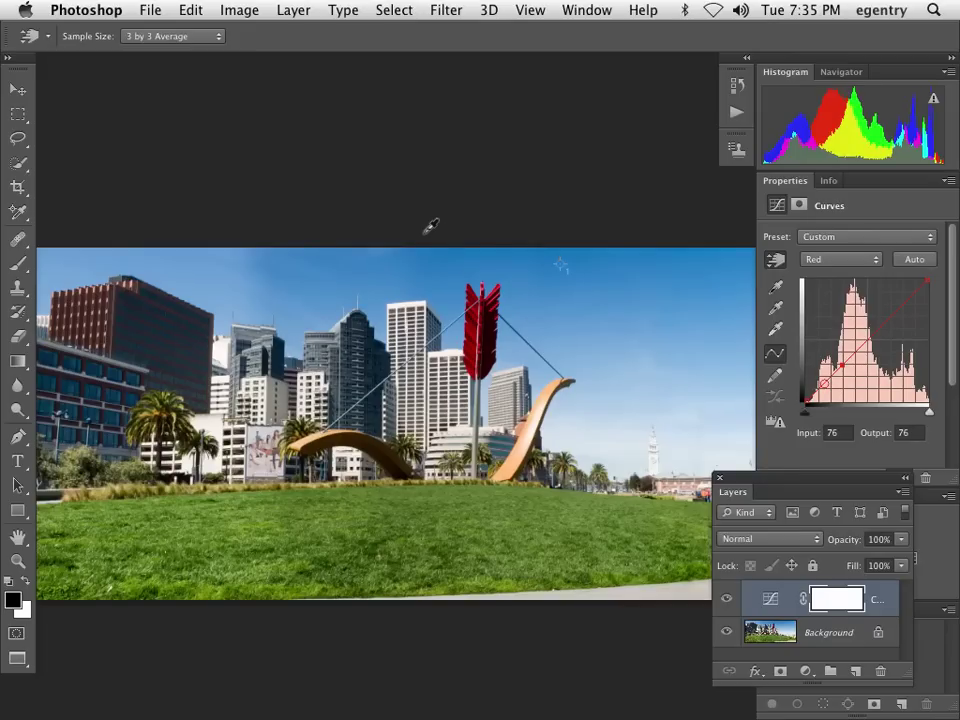
# Return to standard screen mode and bring Rt 58_Panorama1 forward to read its sky colour
pyautogui.press('f')
pyautogui.press('f')
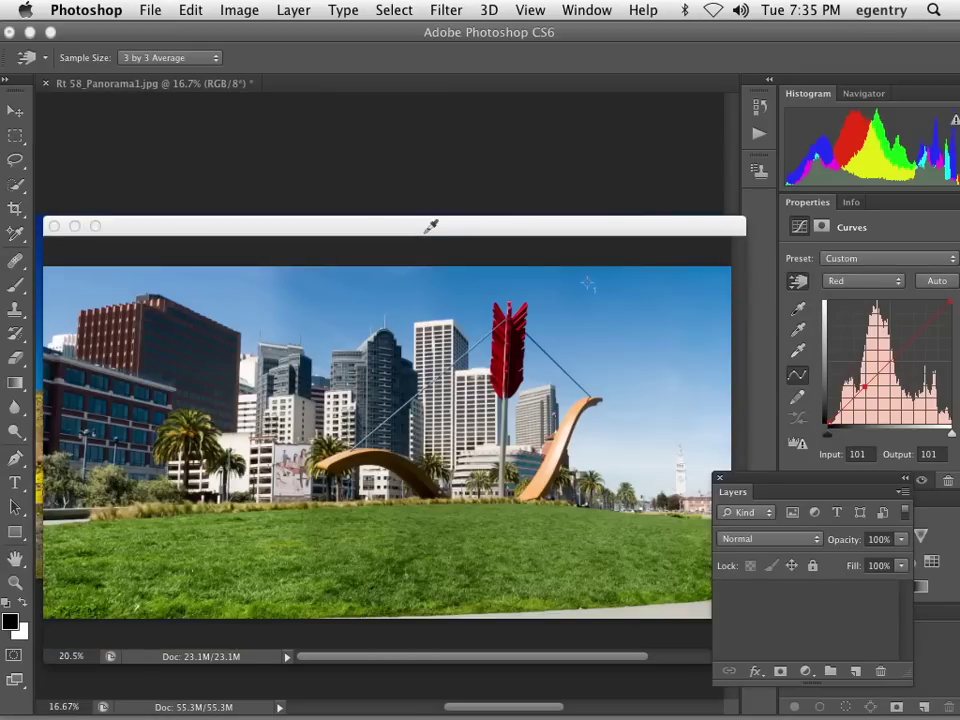
pyautogui.click(240, 160)
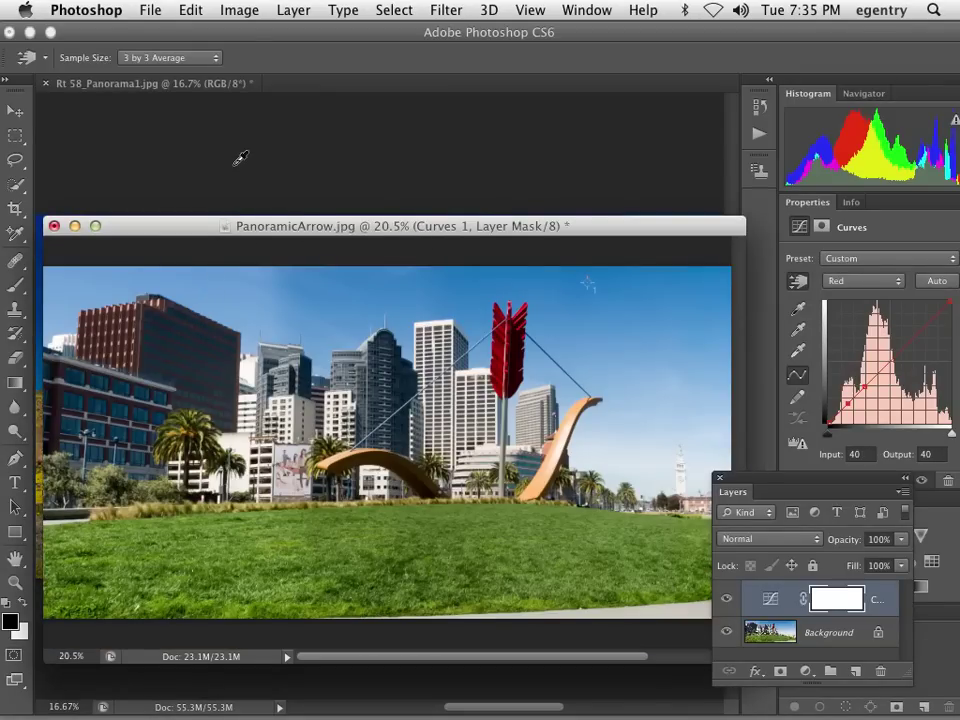
pyautogui.click(226, 86)
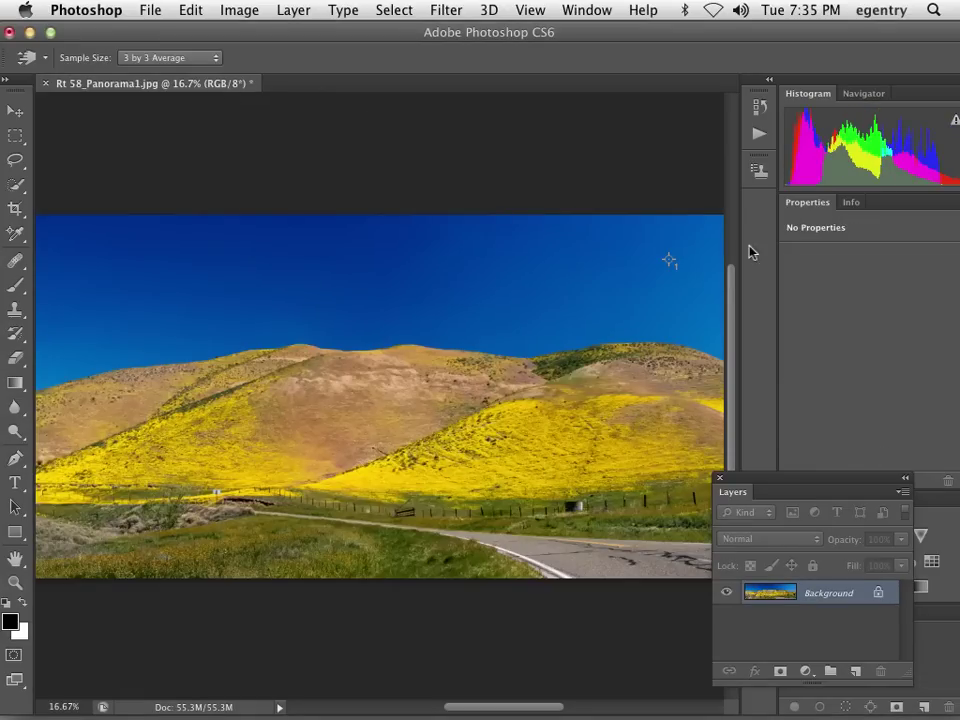
pyautogui.click(852, 203)
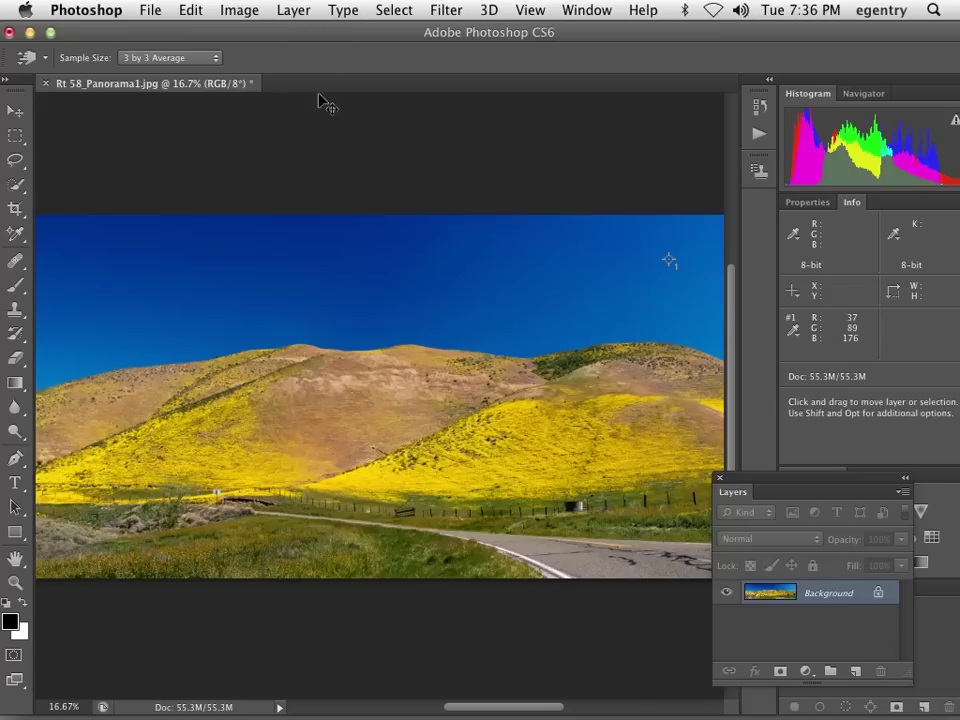
# Close Rt 58_Panorama1 without saving and reposition the PanoramicArrow window
pyautogui.press('super+w')
pyautogui.click(439, 283)
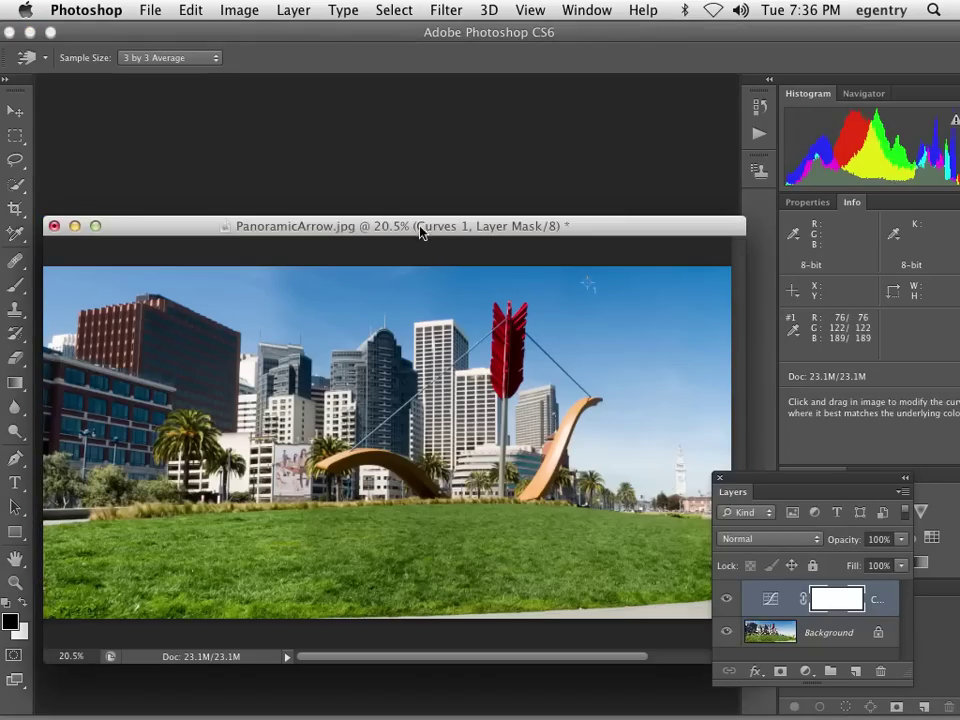
pyautogui.moveTo(420, 229); pyautogui.dragTo(381, 120)
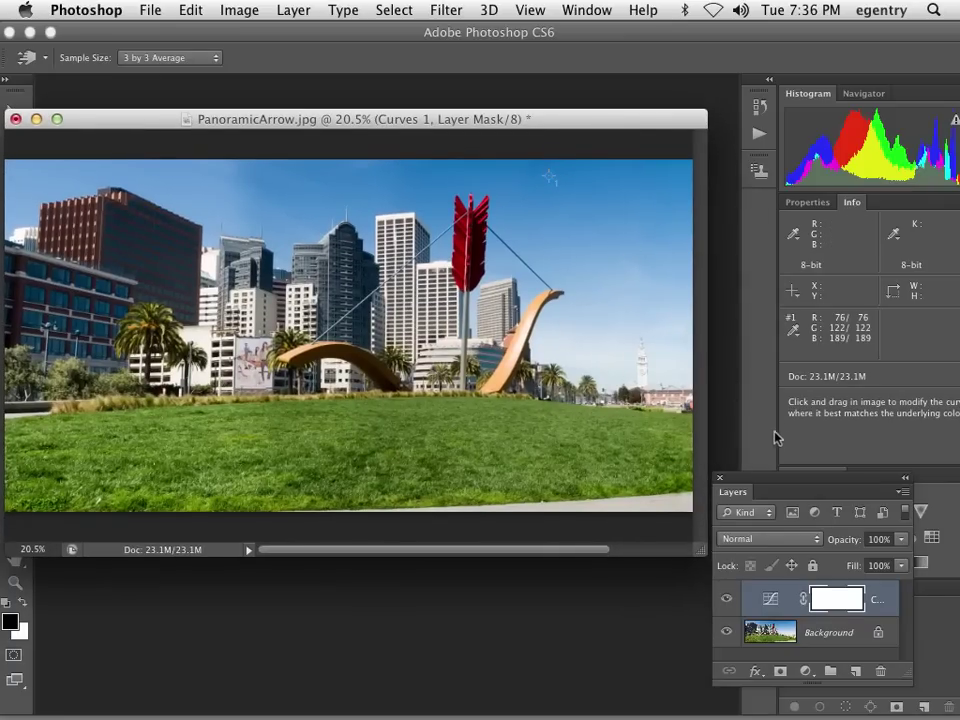
# In the Curves properties, set the Red channel point's output to 37
pyautogui.click(770, 598)
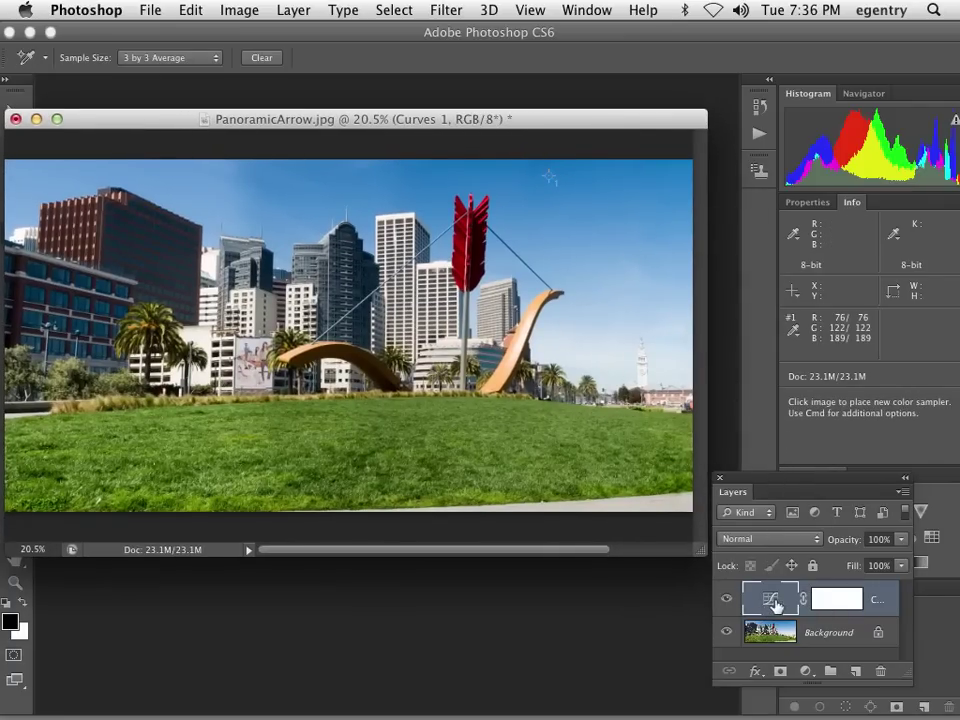
pyautogui.click(848, 281)
pyautogui.click(845, 294)
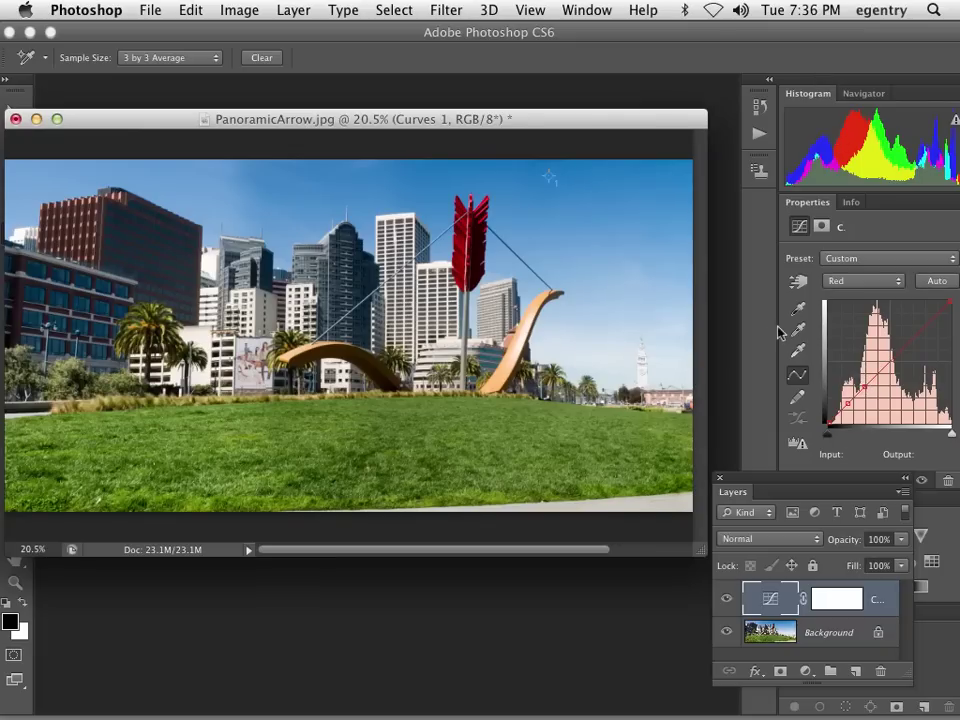
pyautogui.moveTo(811, 483); pyautogui.dragTo(716, 554)
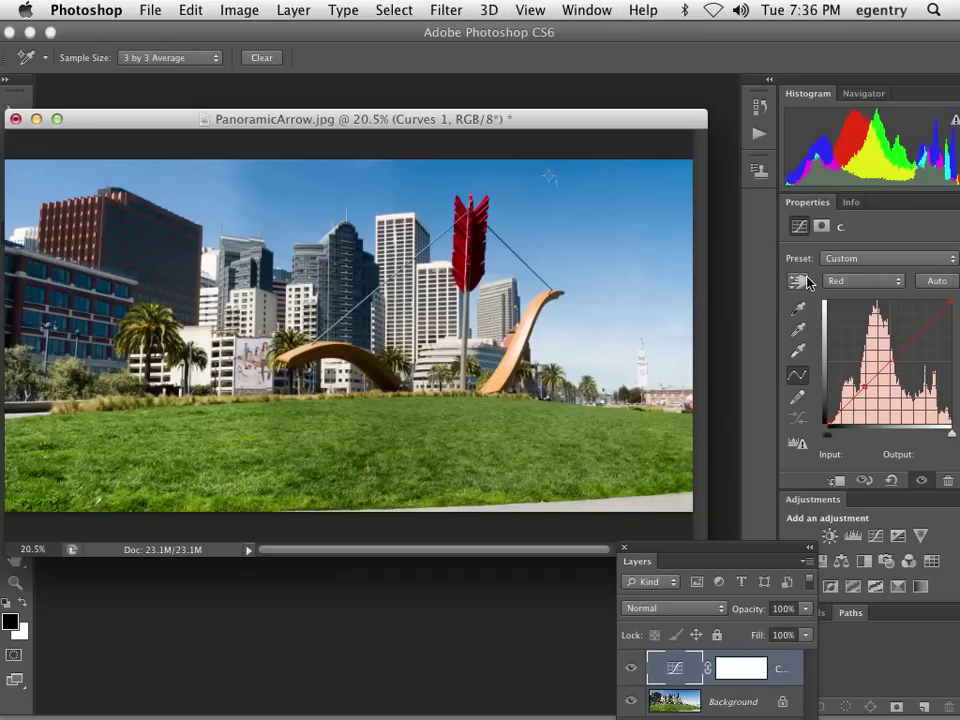
pyautogui.hotkey('alt', 'shift', '2')
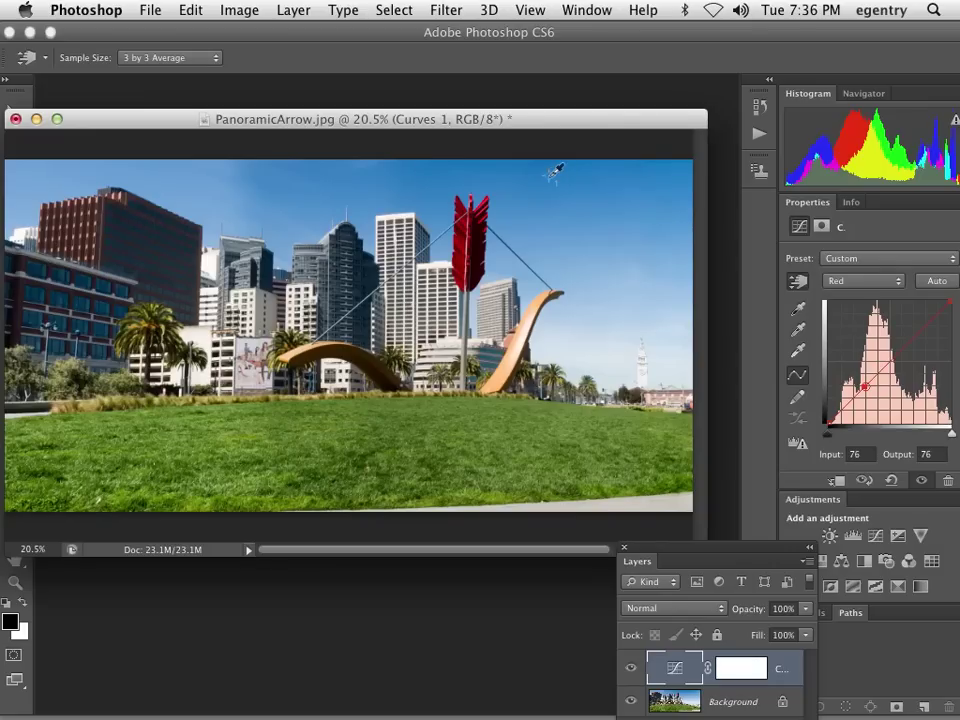
pyautogui.click(934, 454)
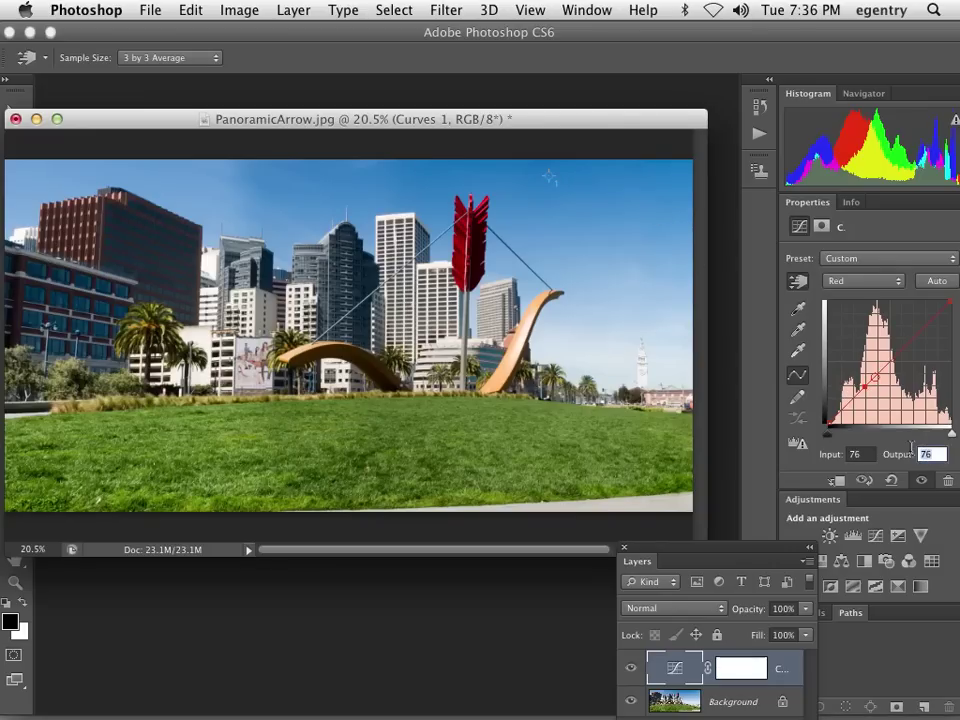
pyautogui.write('37')
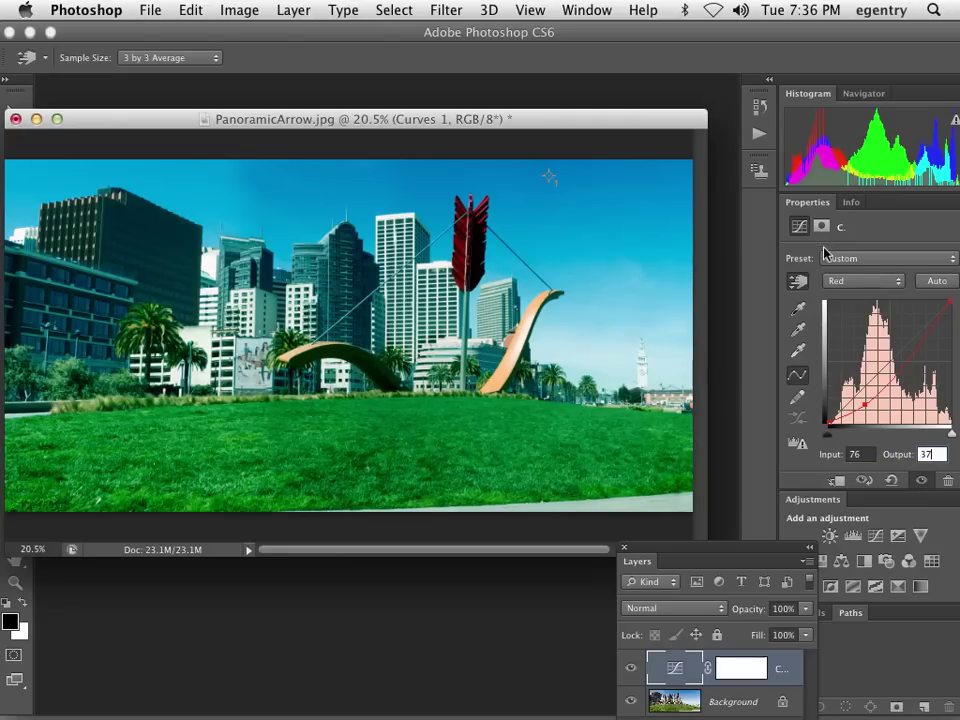
# Set the Green channel point at input 122 to output 89
pyautogui.click(845, 281)
pyautogui.press('Down')
pyautogui.press('Return')
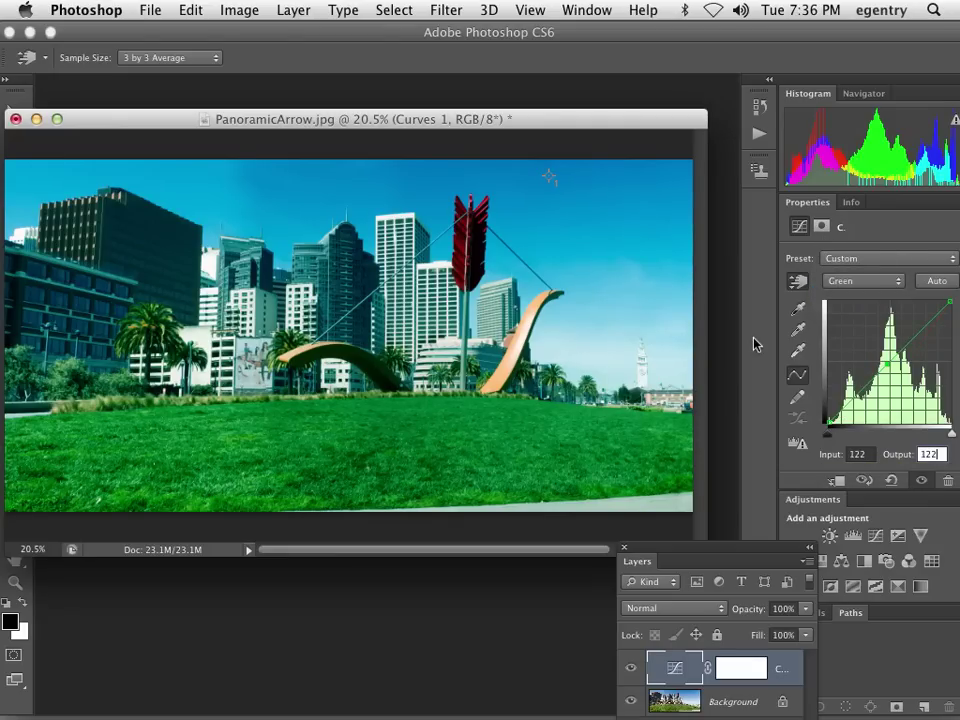
pyautogui.doubleClick(936, 454)
pyautogui.write('89')
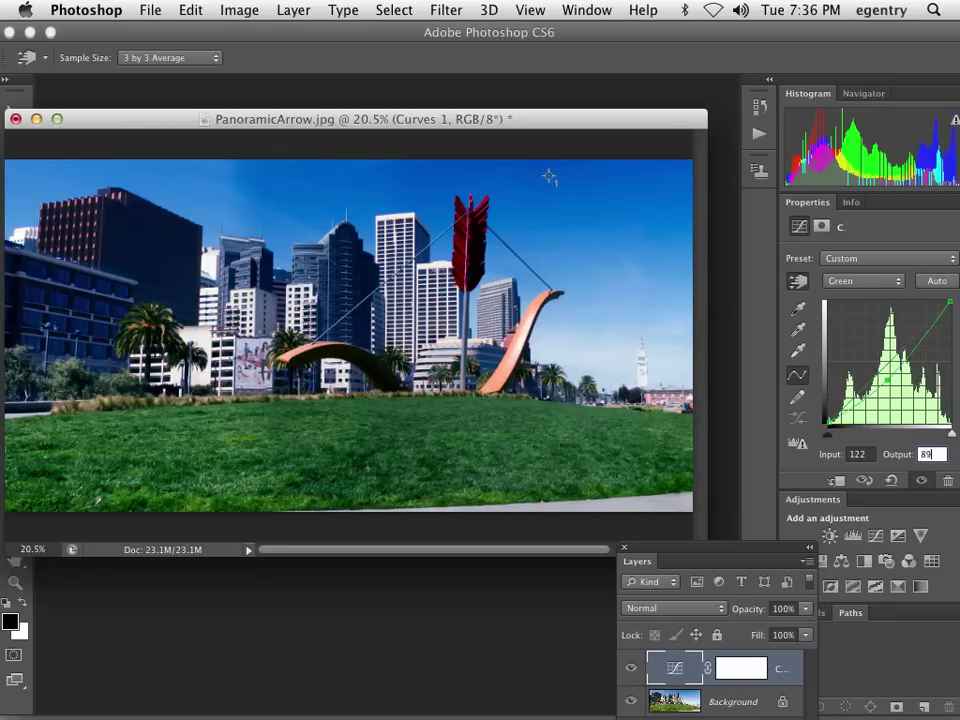
pyautogui.press('Return')
# Set the Blue channel point at input 189 to output 176
pyautogui.click(845, 282)
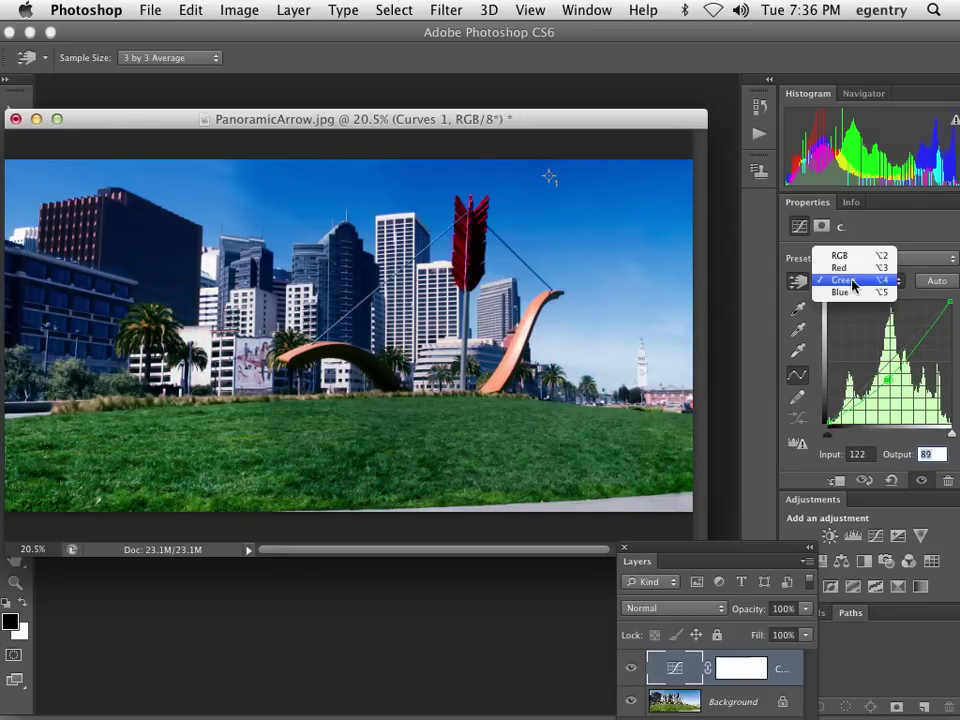
pyautogui.click(840, 293)
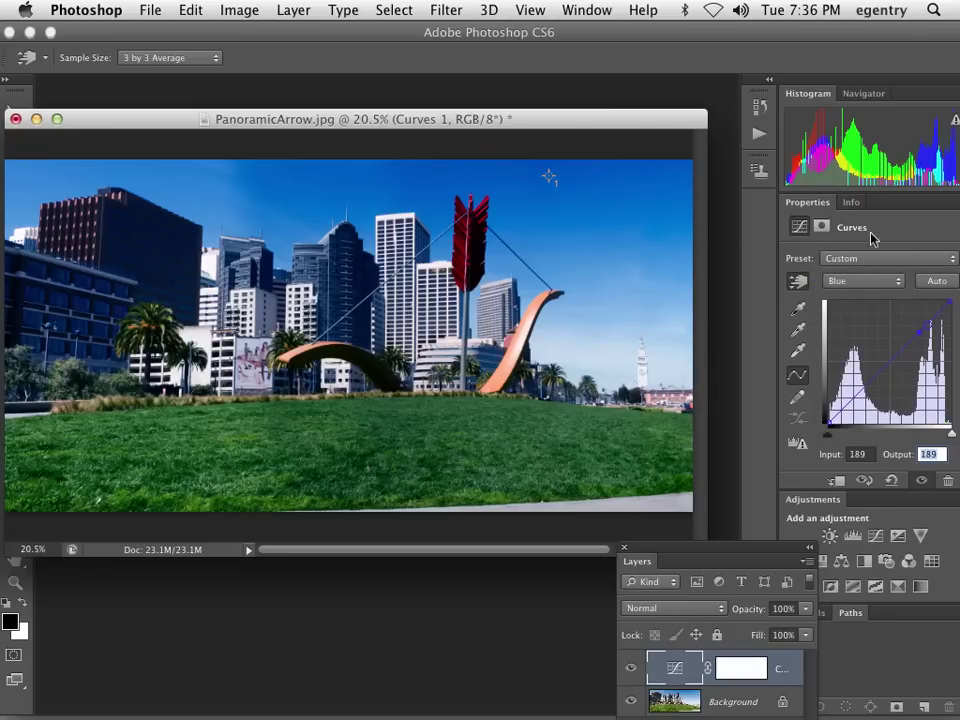
pyautogui.write('176')
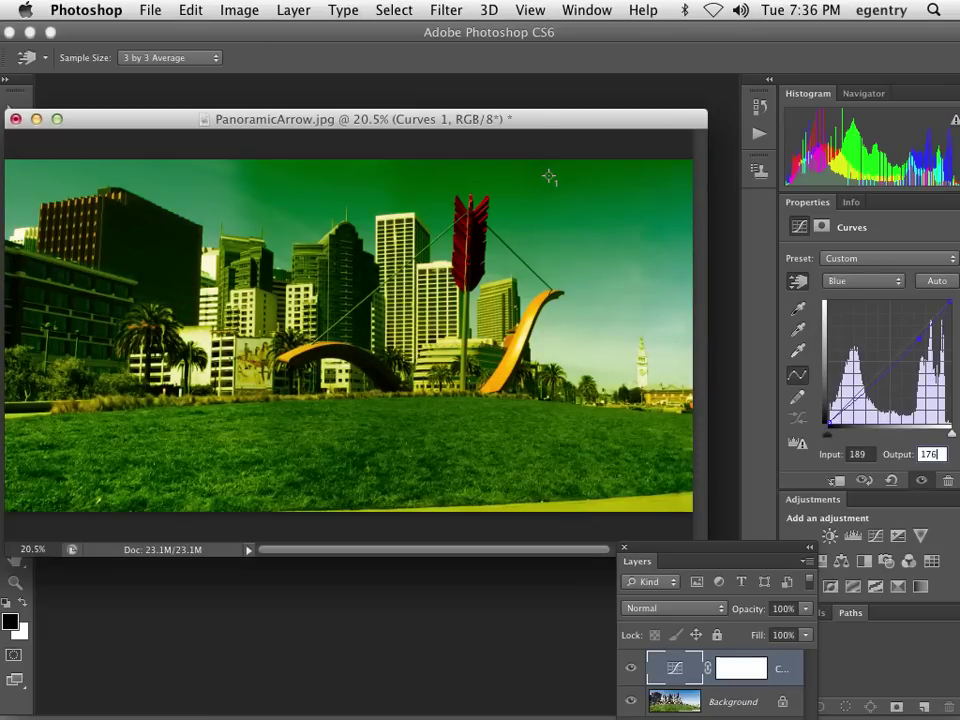
# Check the sky sampler's before-and-after RGB values in a floating Info panel, then close it
pyautogui.moveTo(851, 203); pyautogui.dragTo(646, 185)
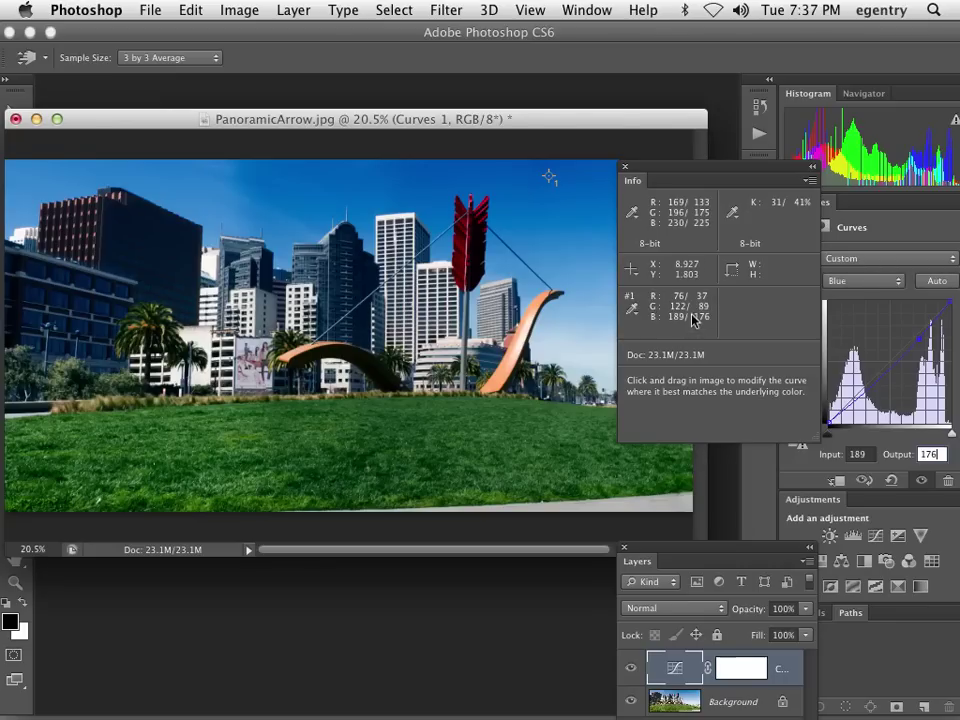
pyautogui.click(625, 167)
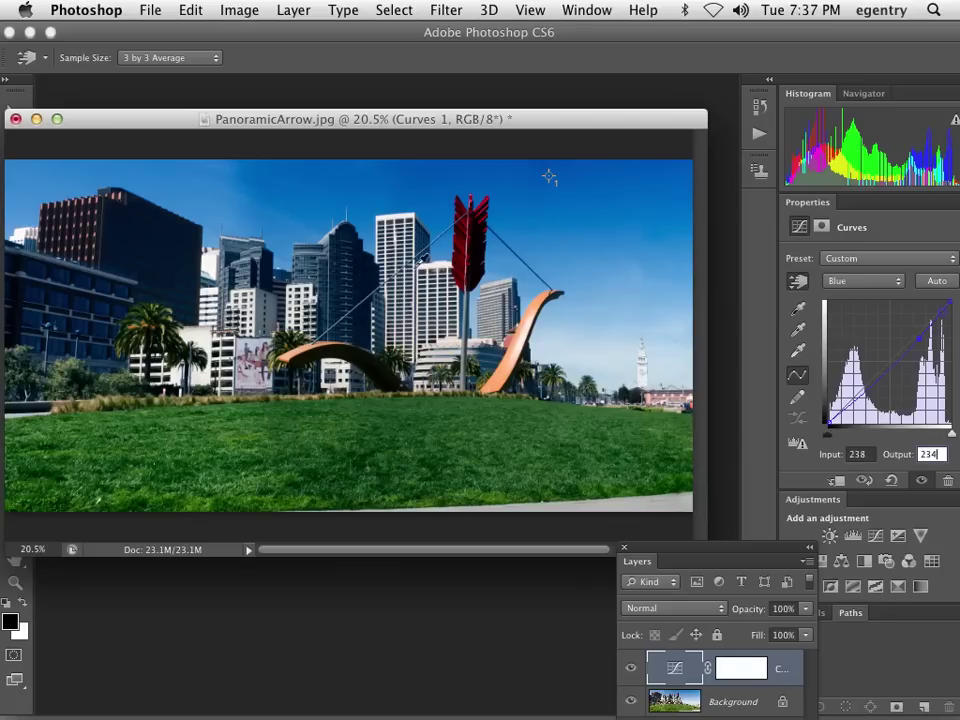
pyautogui.moveTo(407, 120); pyautogui.dragTo(470, 110)
pyautogui.click(146, 10)
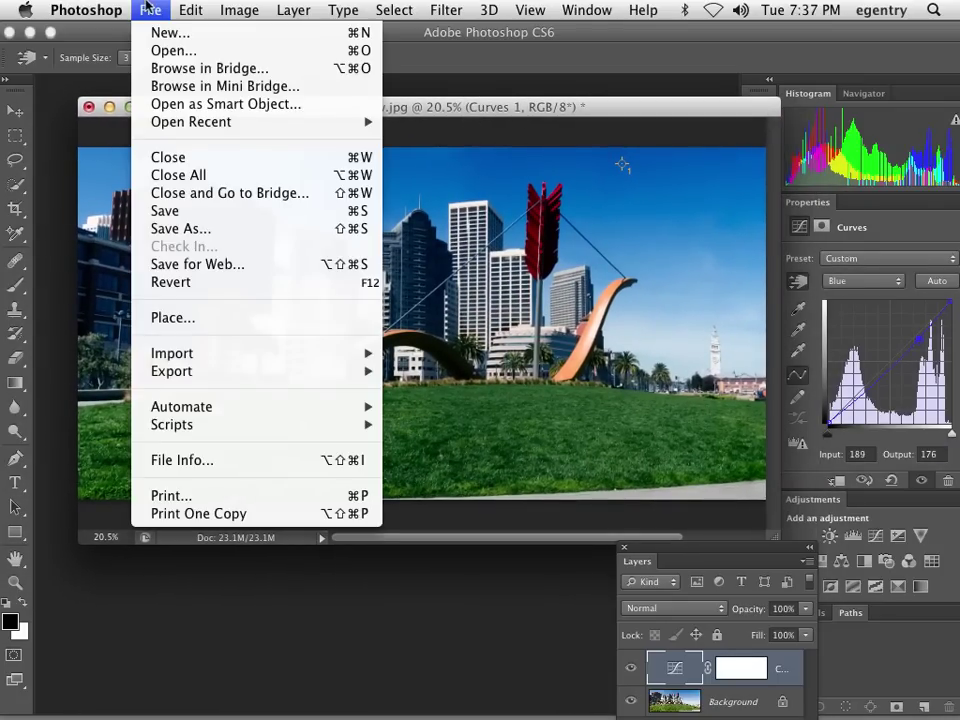
# Reopen the recent file Rt 58_Panorama1.jpg, keeping its embedded colour profile
pyautogui.moveTo(298, 124)
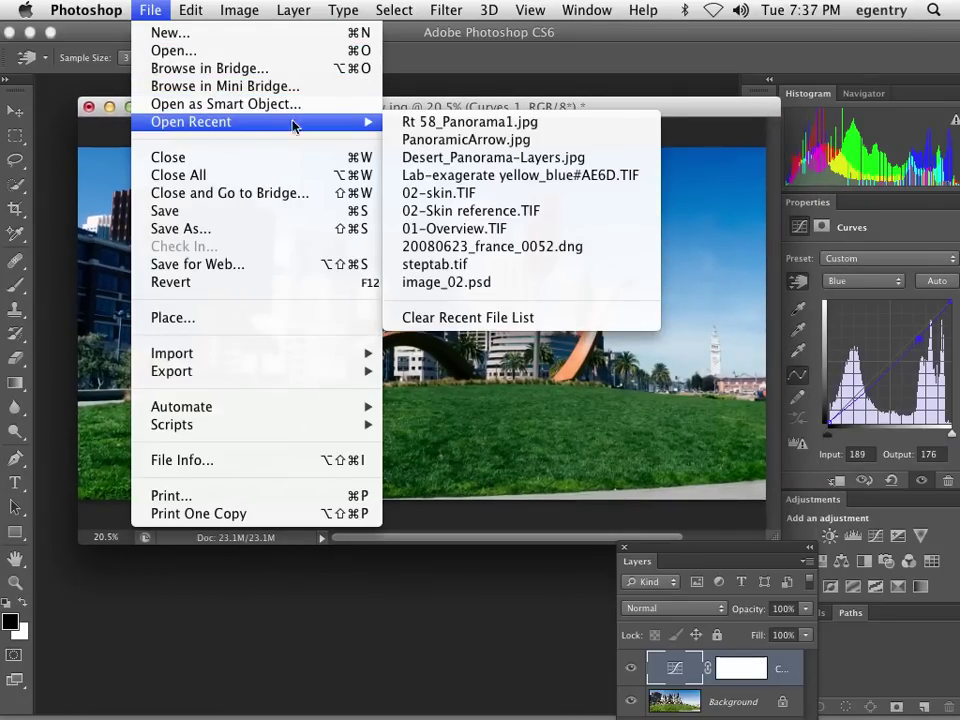
pyautogui.click(450, 124)
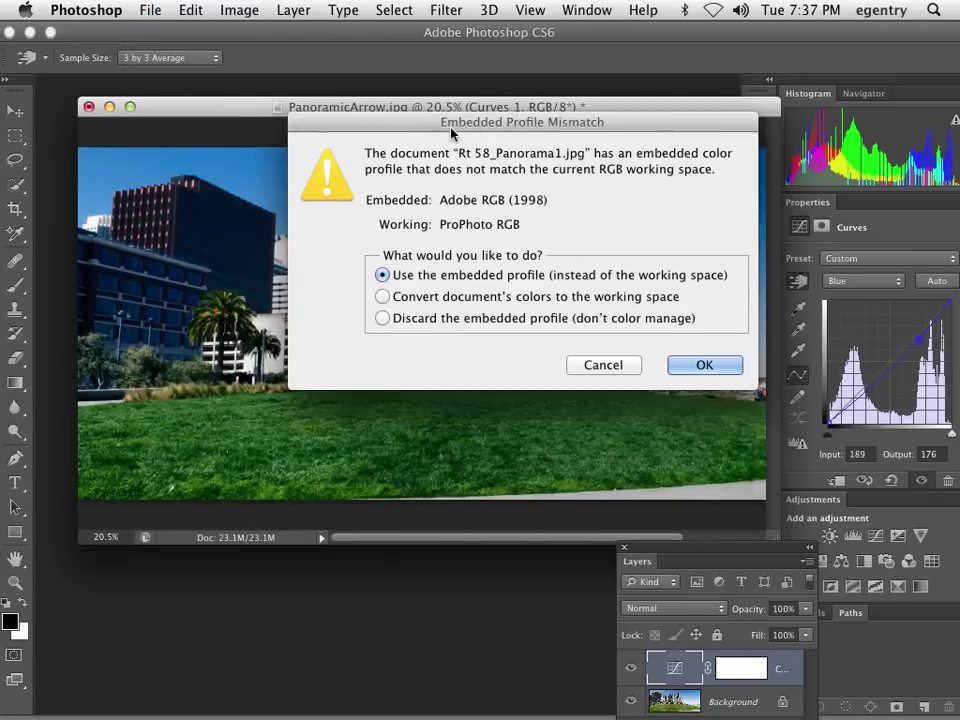
pyautogui.click(707, 364)
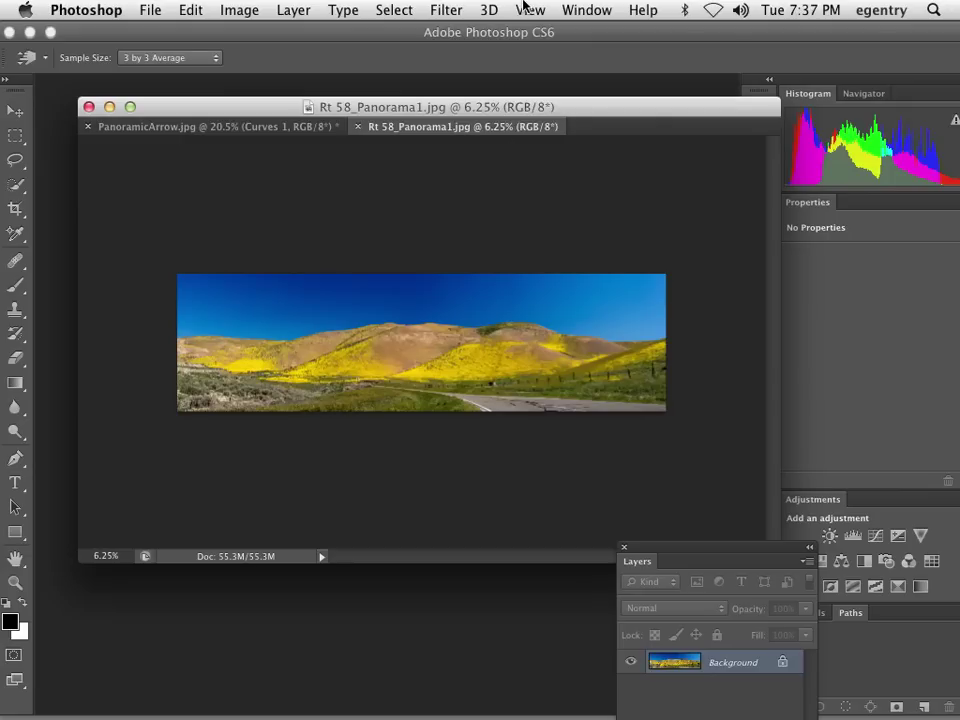
# Tile both documents 2-up Horizontal and zoom into the panorama's sky
pyautogui.click(527, 10)
pyautogui.moveTo(565, 12)
pyautogui.moveTo(590, 32)
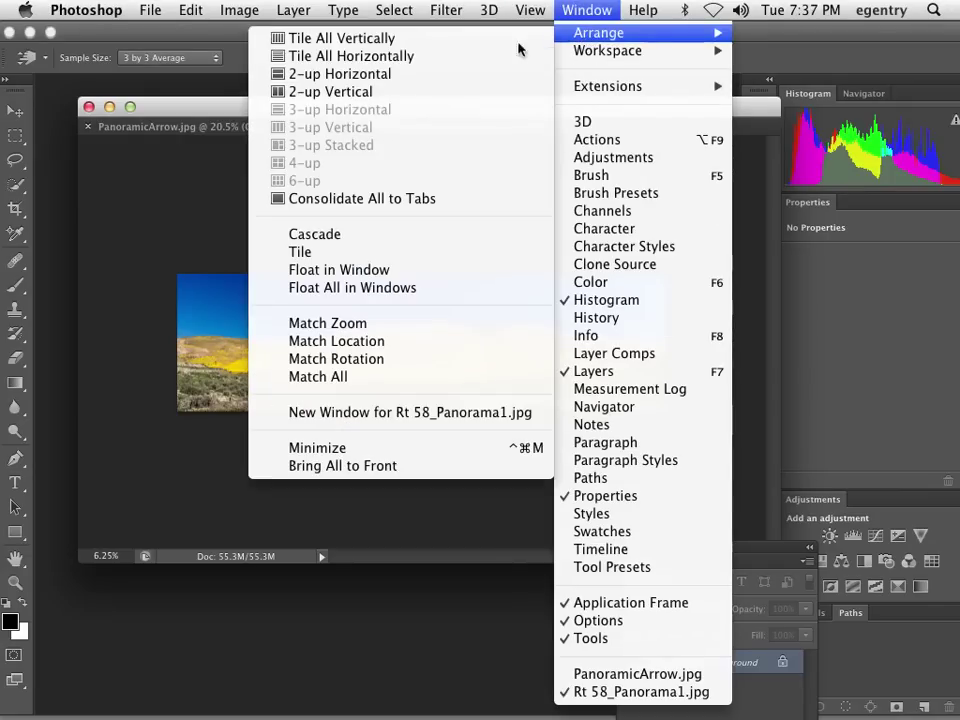
pyautogui.click(389, 76)
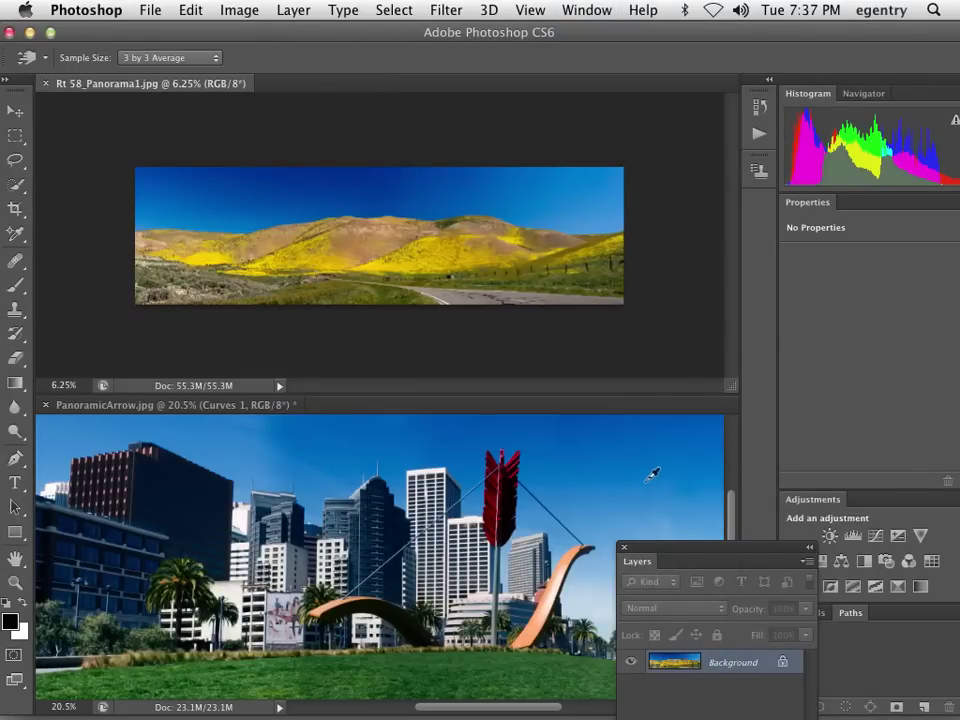
pyautogui.click(577, 259)
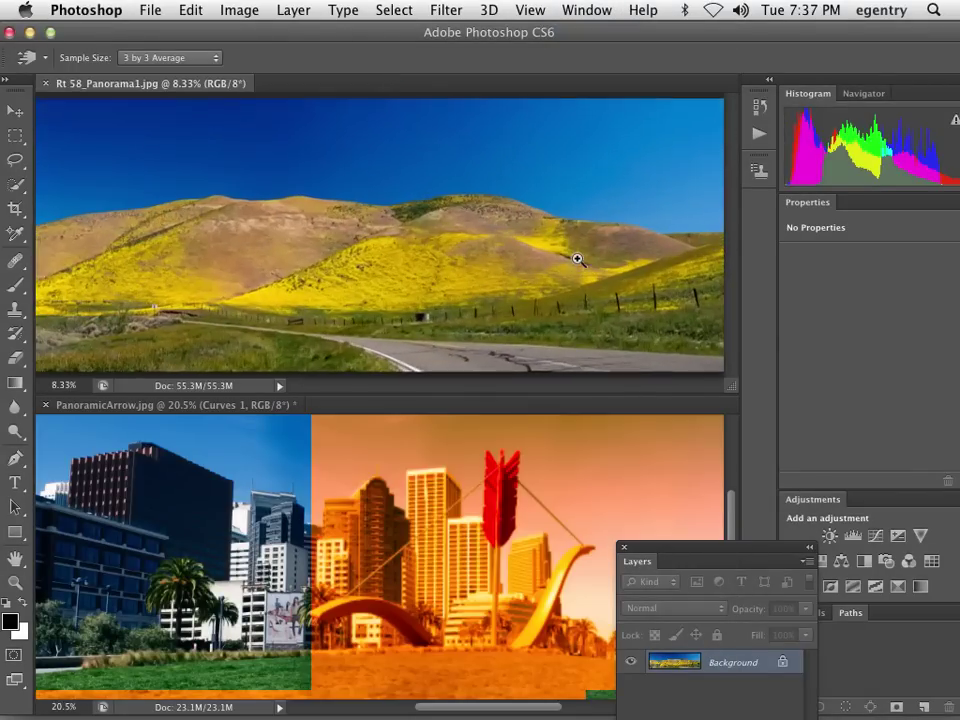
pyautogui.click(577, 259)
pyautogui.click(577, 259)
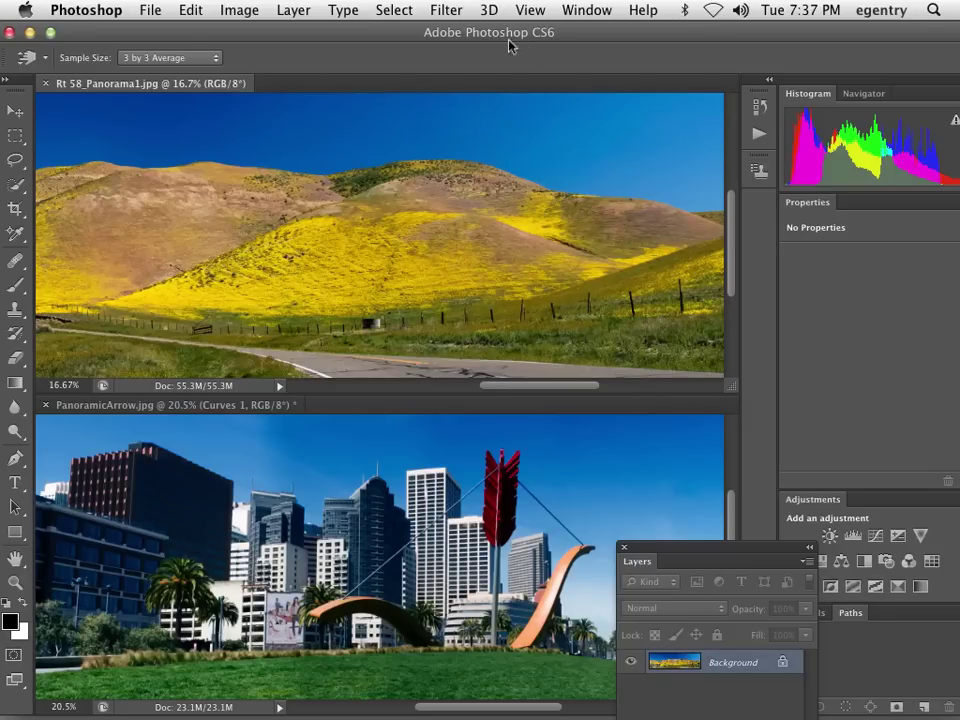
# Close the Rt 58 panorama and enlarge the Layers panel beside the photo
pyautogui.click(45, 84)
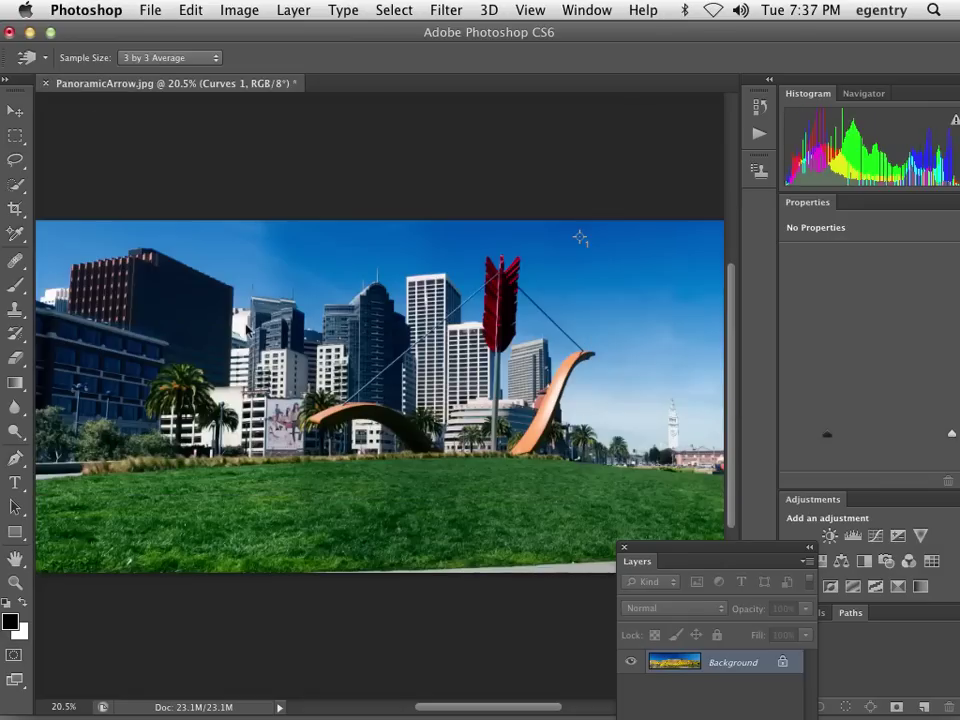
pyautogui.moveTo(383, 292); pyautogui.dragTo(455, 257)
pyautogui.moveTo(748, 553); pyautogui.dragTo(851, 227)
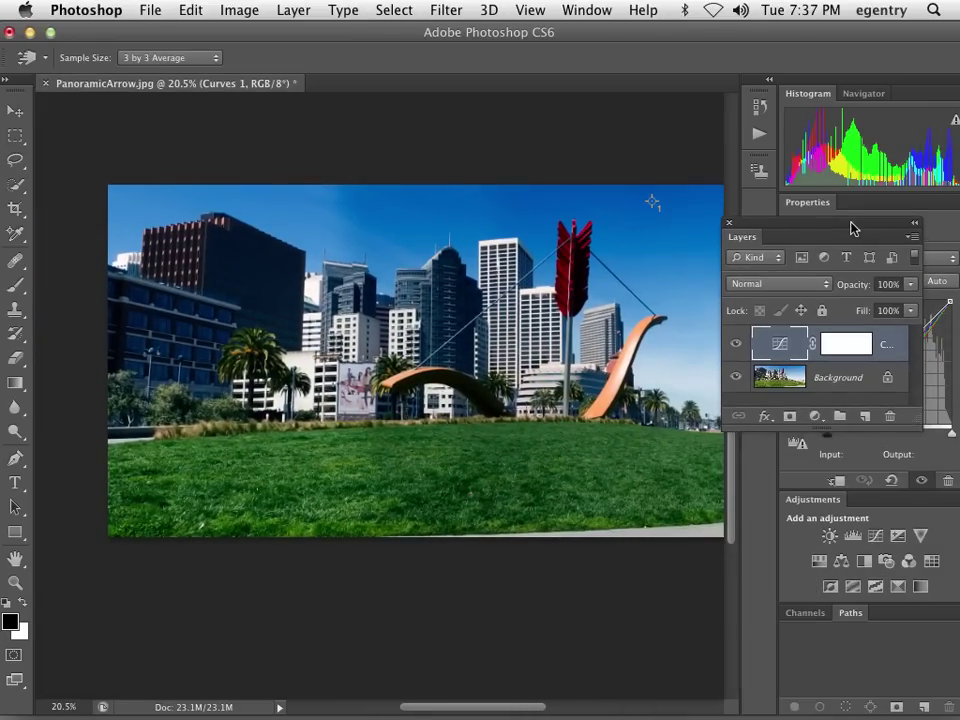
pyautogui.moveTo(917, 414); pyautogui.dragTo(950, 574)
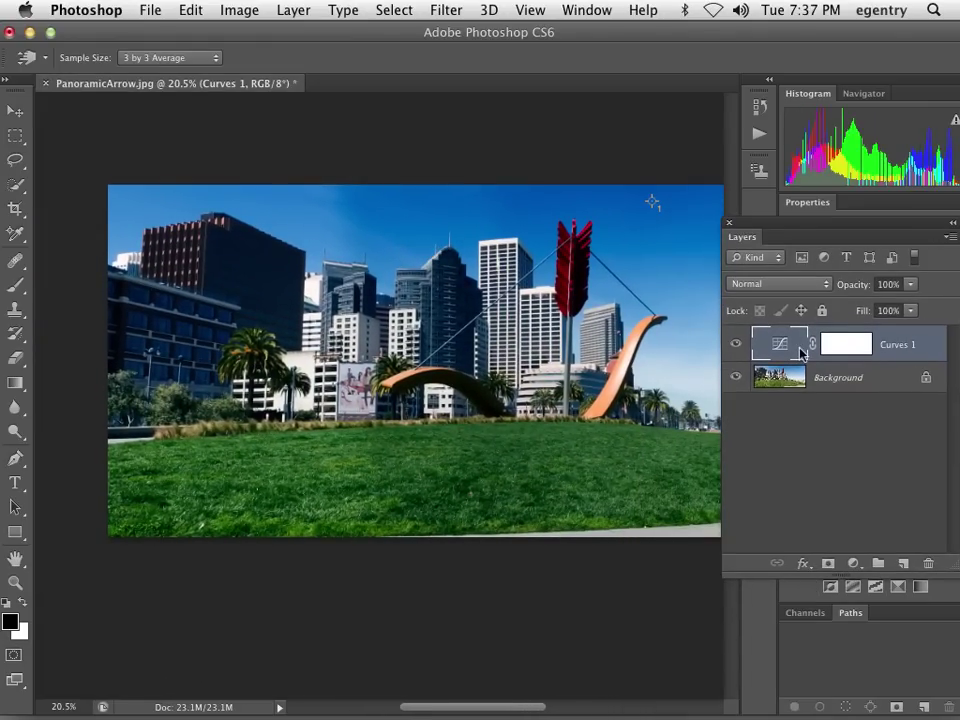
# Toggle Curves 1 on and off to compare before and after, then target its layer mask
pyautogui.click(737, 345)
pyautogui.click(737, 345)
pyautogui.moveTo(760, 240); pyautogui.dragTo(808, 228)
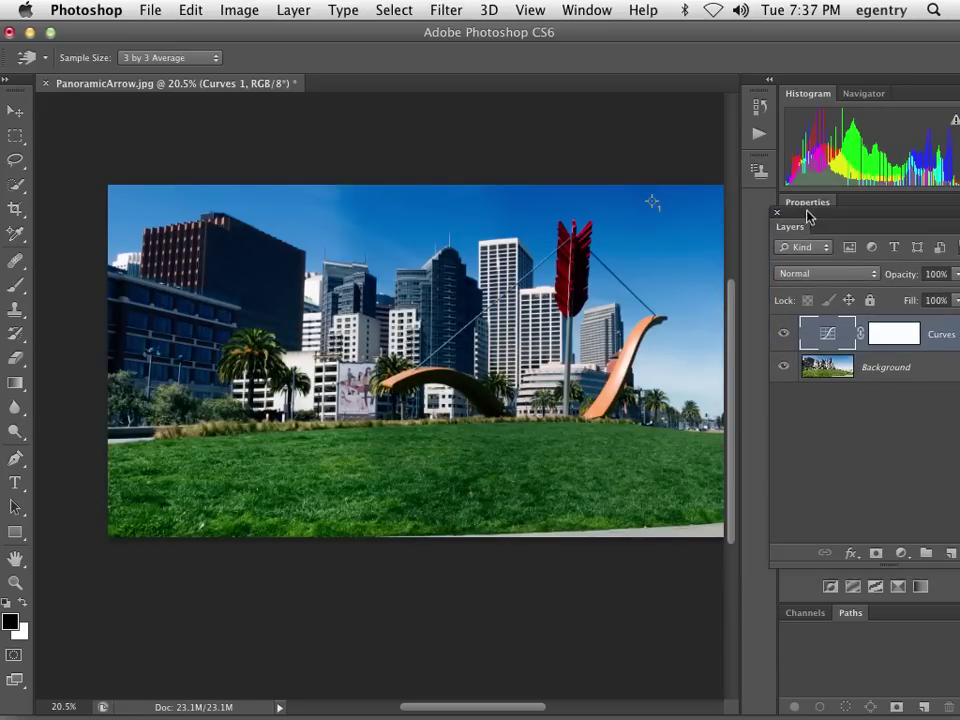
pyautogui.click(785, 336)
pyautogui.click(785, 336)
pyautogui.click(785, 336)
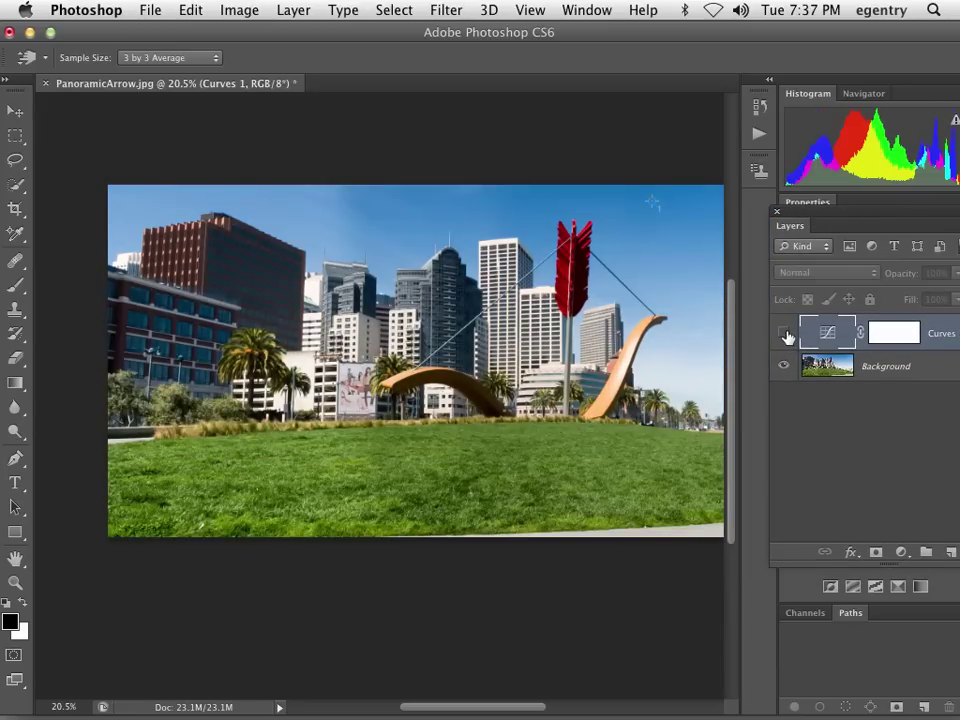
pyautogui.click(785, 336)
pyautogui.click(785, 336)
pyautogui.click(785, 336)
pyautogui.click(785, 336)
pyautogui.click(785, 336)
pyautogui.click(785, 336)
pyautogui.click(785, 336)
pyautogui.click(785, 336)
pyautogui.click(785, 336)
pyautogui.click(785, 336)
pyautogui.click(889, 333)
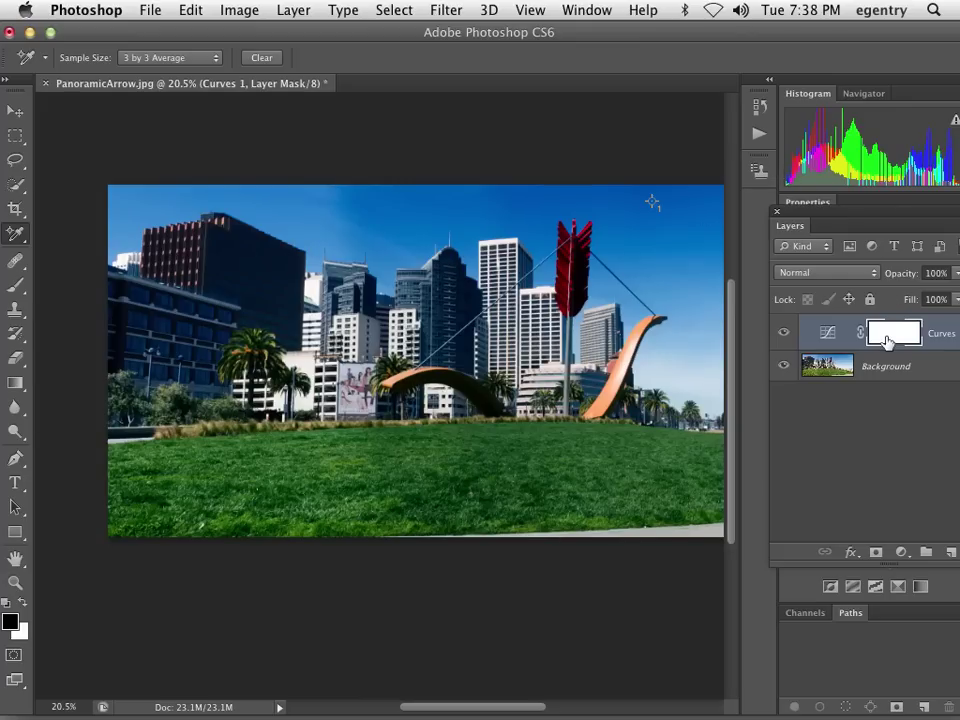
# Invert the Curves 1 mask to black and paint white into the sky with a 500 brush
pyautogui.press('super+i')
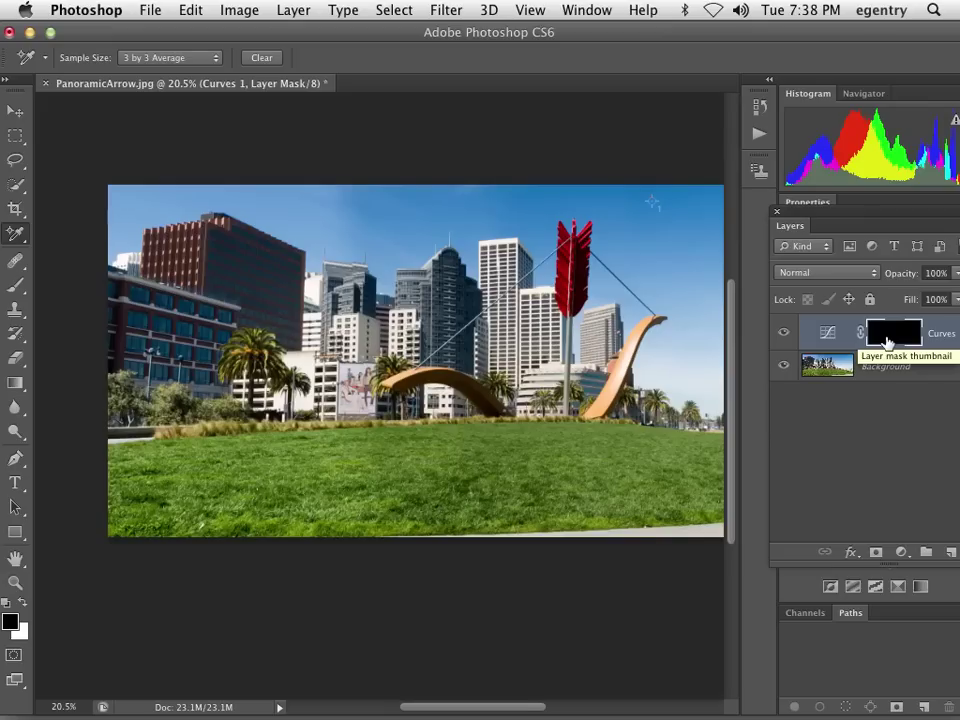
pyautogui.press('x')
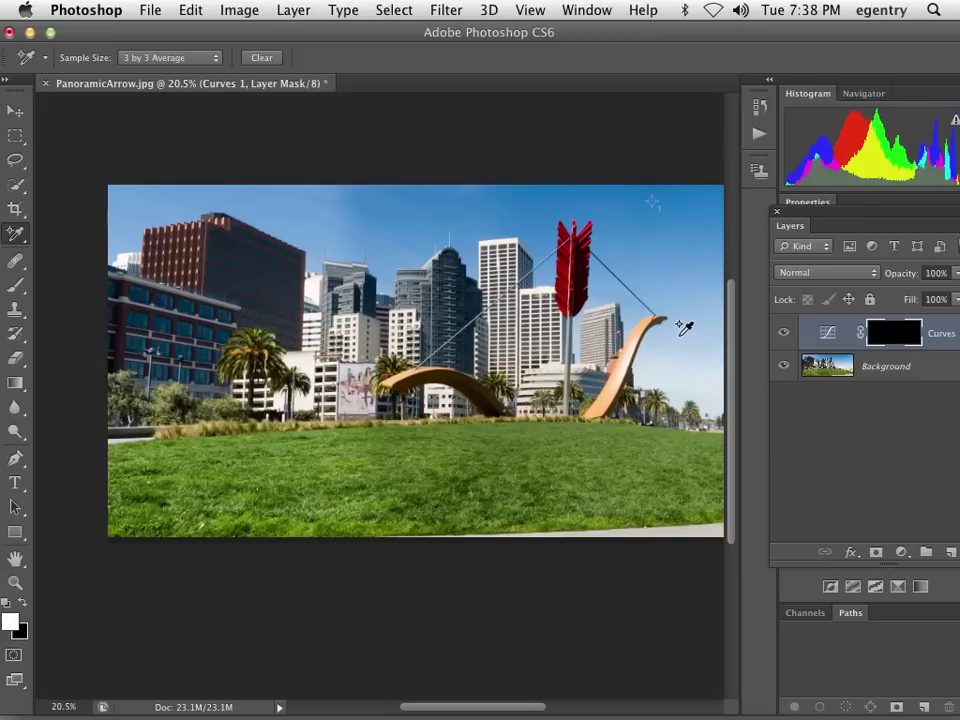
pyautogui.press('b')
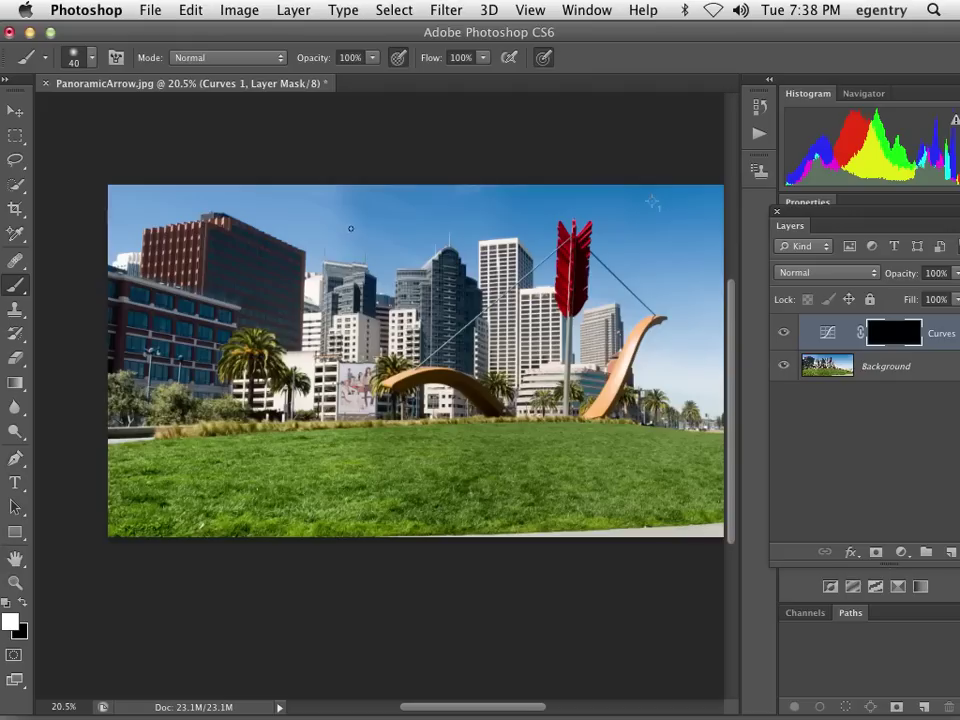
pyautogui.press(']')
pyautogui.press(']')
pyautogui.press(']')
pyautogui.press(']')
pyautogui.press(']')
pyautogui.press(']')
pyautogui.press(']')
pyautogui.moveTo(649, 188)
pyautogui.mouseDown()
pyautogui.moveTo(691, 259)
pyautogui.moveTo(707, 226)
pyautogui.moveTo(704, 191)
pyautogui.moveTo(650, 220)
pyautogui.moveTo(663, 257)
pyautogui.mouseUp()
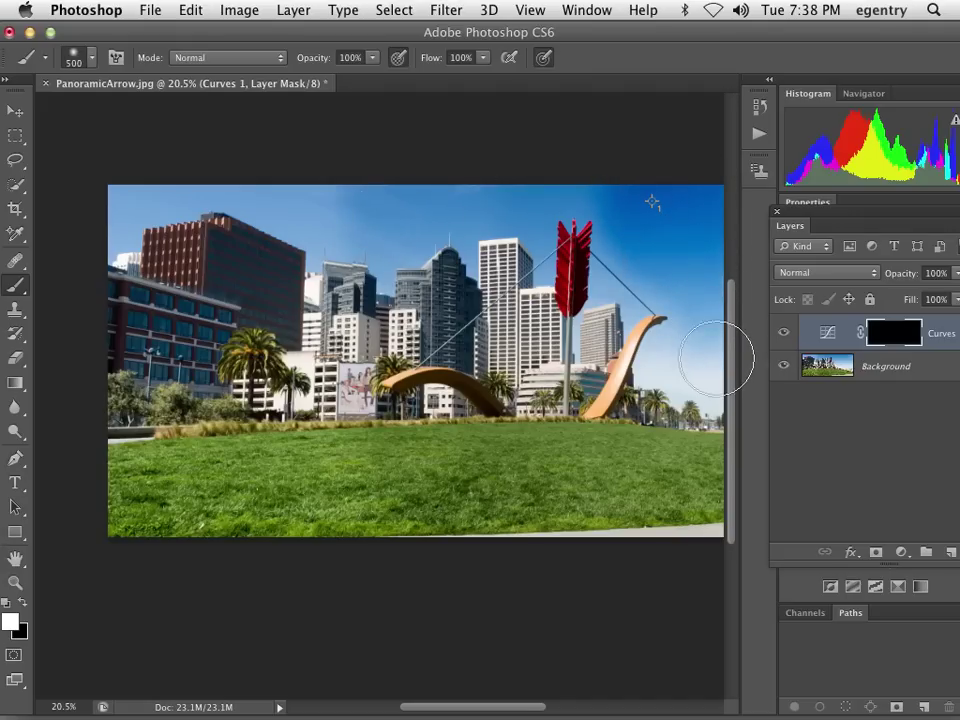
pyautogui.moveTo(399, 184)
pyautogui.mouseDown()
pyautogui.moveTo(361, 193)
pyautogui.moveTo(179, 167)
pyautogui.moveTo(119, 171)
pyautogui.moveTo(160, 179)
pyautogui.mouseUp()
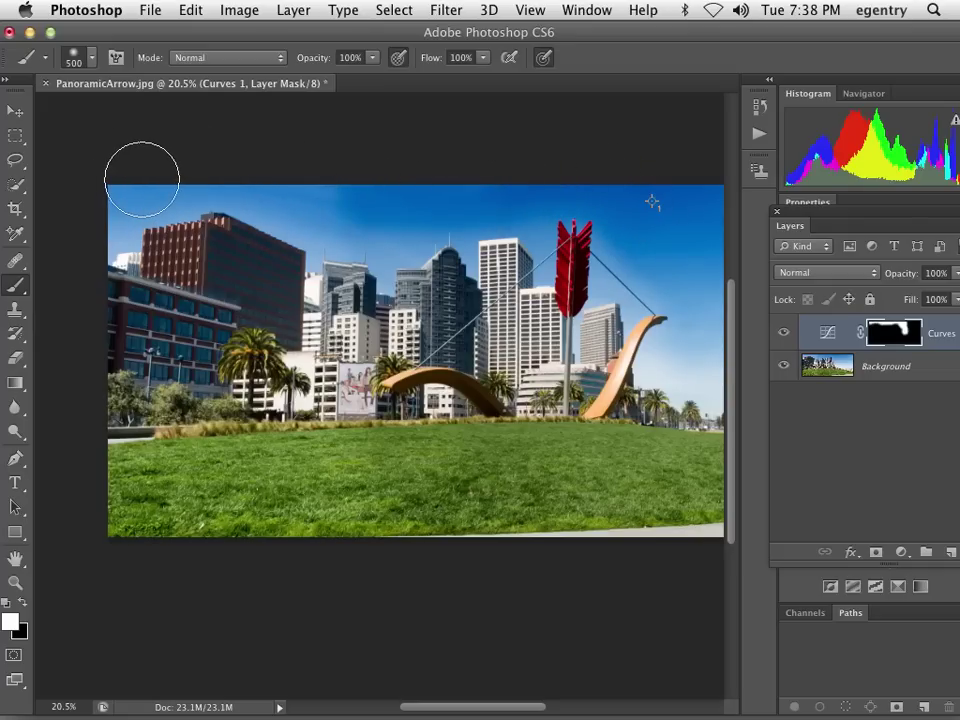
# Zoom to 50% on the red building and bring the image's left edge into view
pyautogui.keyDown('super'); pyautogui.click(207, 215); pyautogui.keyUp('super')
pyautogui.keyDown('super'); pyautogui.click(207, 215); pyautogui.keyUp('super')
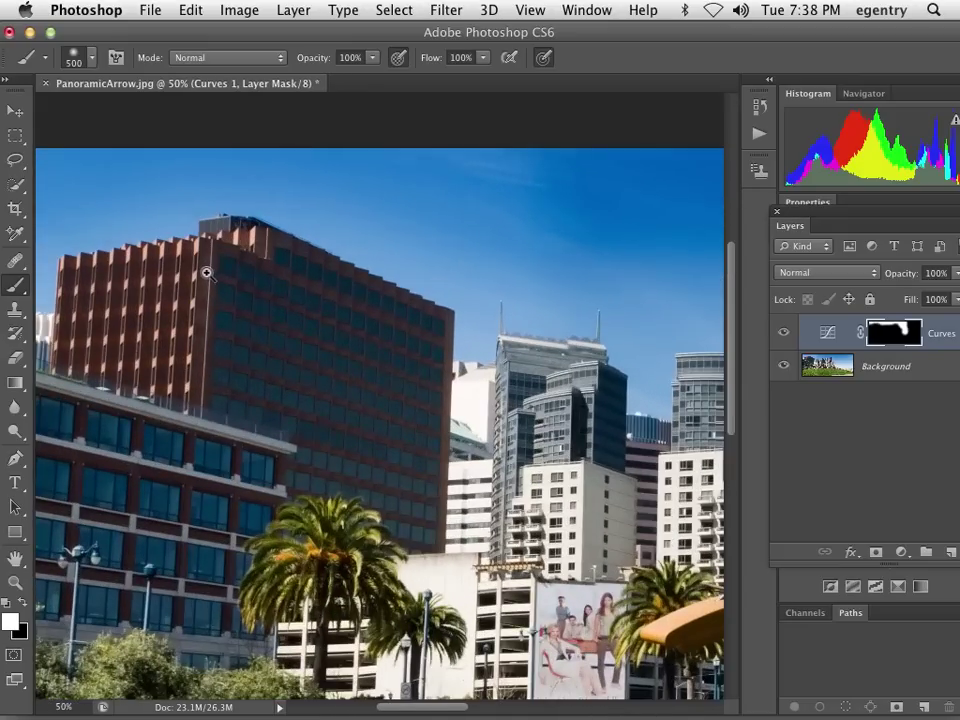
pyautogui.moveTo(204, 272); pyautogui.dragTo(401, 240)
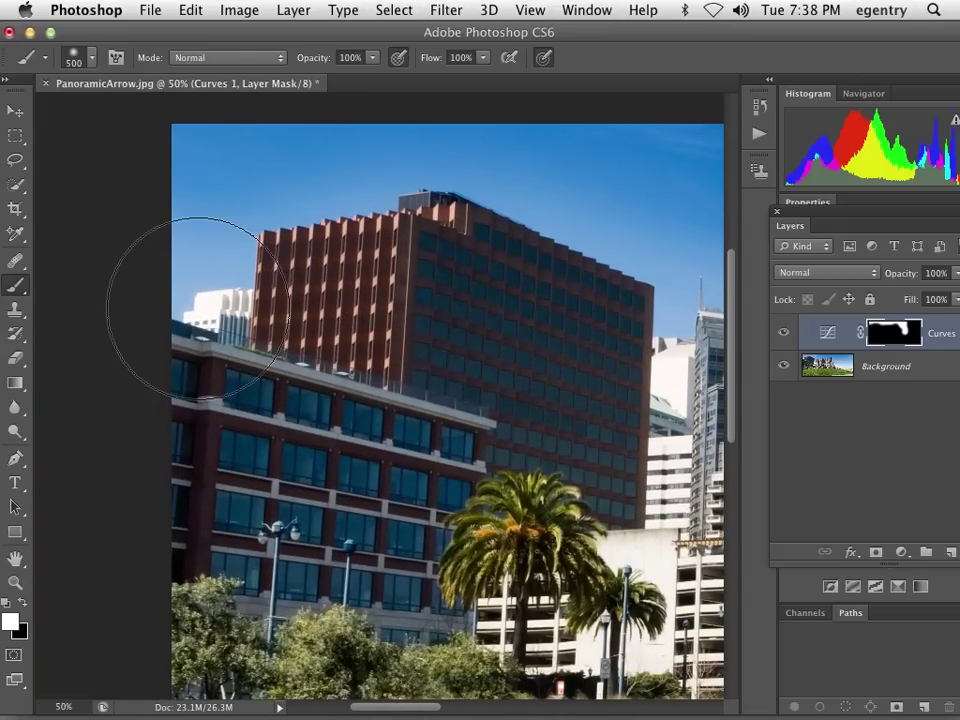
# With the Pen tool, start the path at the left edge and trace the red building's roofline
pyautogui.press('p')
pyautogui.click(172, 325)
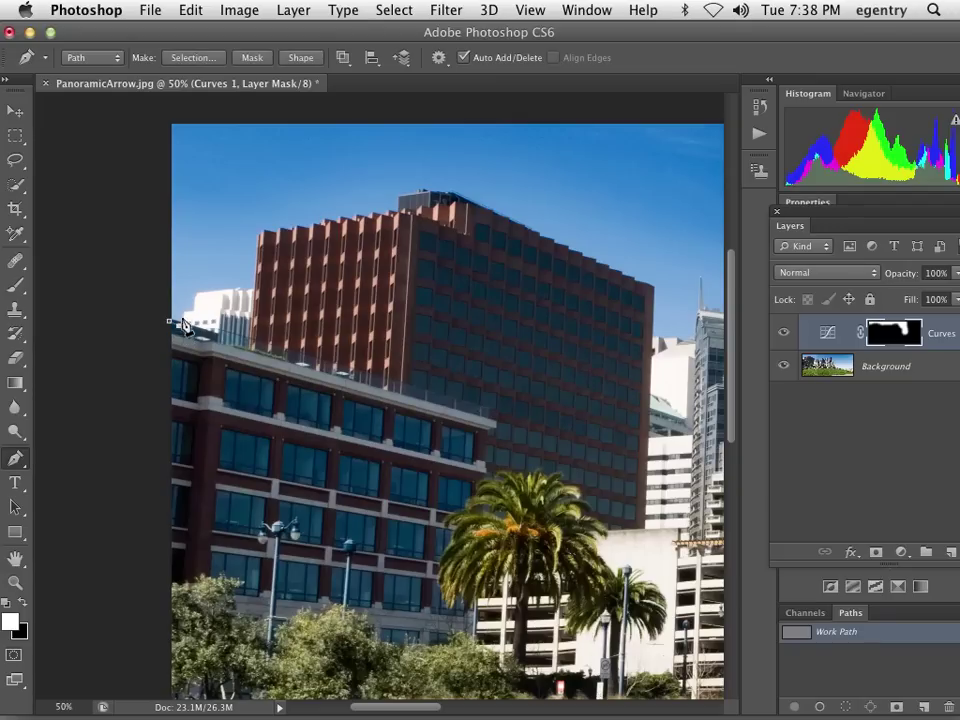
pyautogui.click(239, 289)
pyautogui.click(249, 288)
pyautogui.click(257, 237)
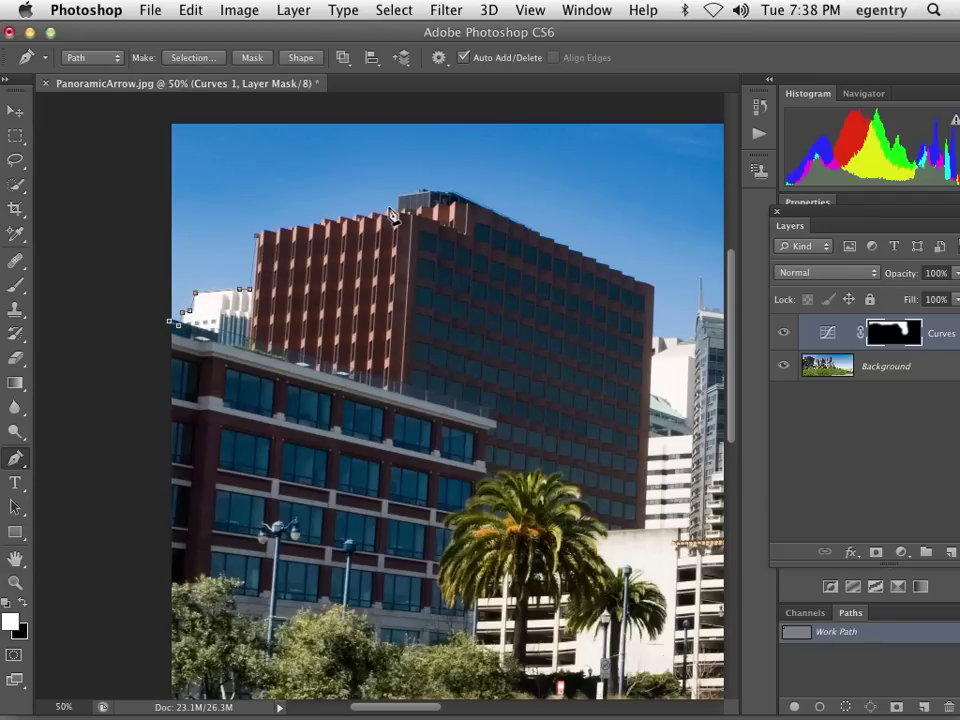
pyautogui.click(399, 188)
pyautogui.click(425, 183)
pyautogui.click(648, 269)
pyautogui.click(656, 325)
# Continue the path over the grey towers, spire and white building to the arrow fletching
pyautogui.moveTo(663, 282); pyautogui.dragTo(434, 341)
pyautogui.click(390, 311)
pyautogui.click(415, 320)
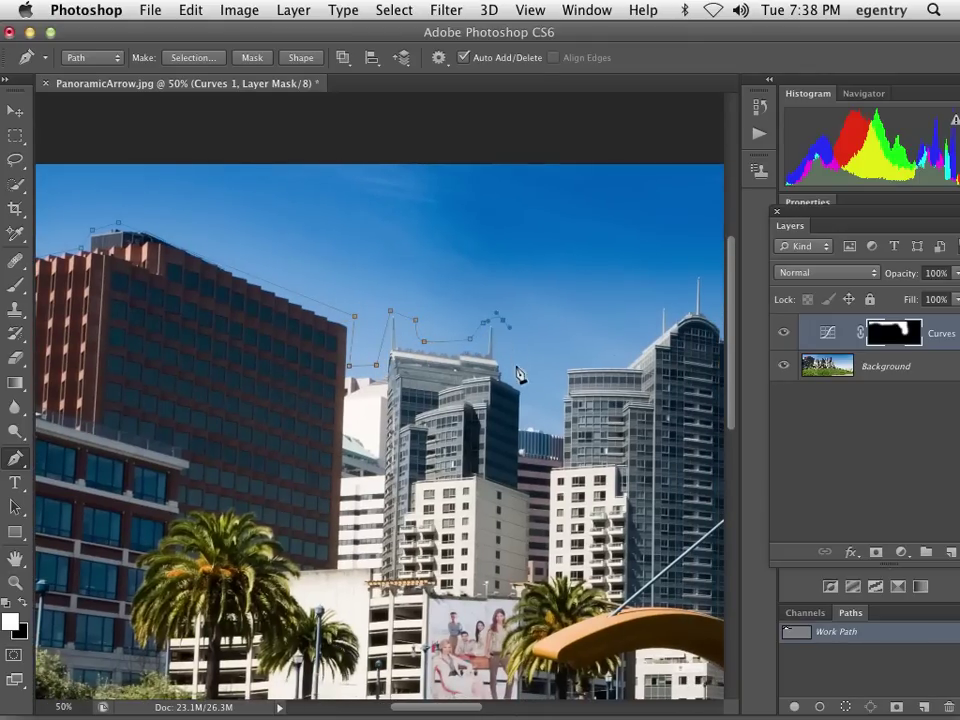
pyautogui.click(546, 416)
pyautogui.moveTo(557, 358); pyautogui.dragTo(590, 355)
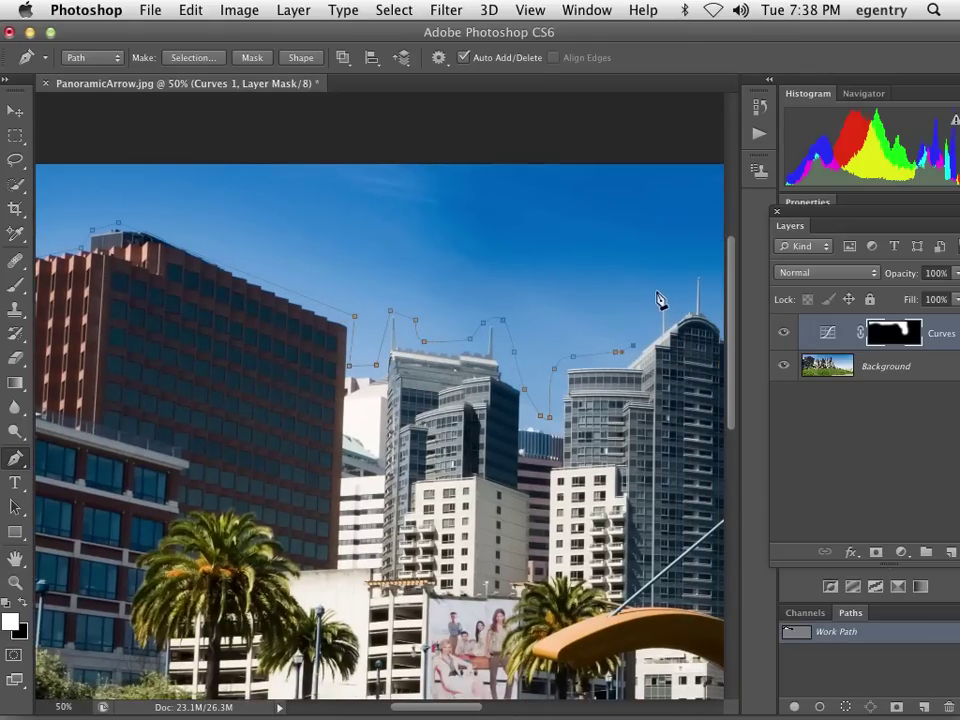
pyautogui.moveTo(657, 300); pyautogui.dragTo(268, 302)
pyautogui.click(306, 280)
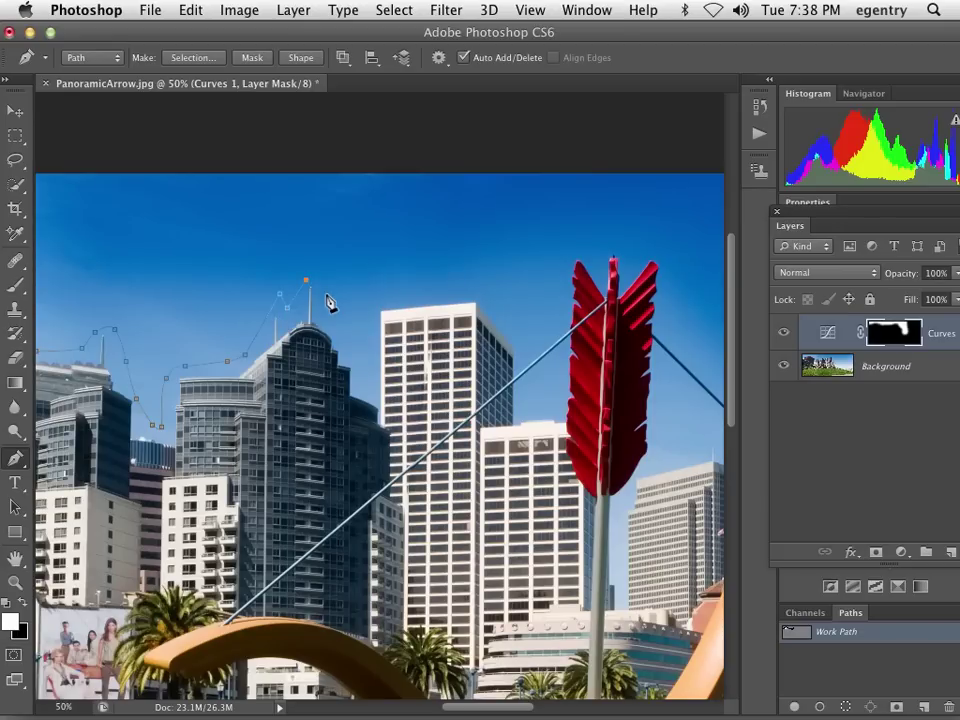
pyautogui.click(376, 301)
pyautogui.click(486, 296)
pyautogui.moveTo(508, 327); pyautogui.dragTo(518, 356)
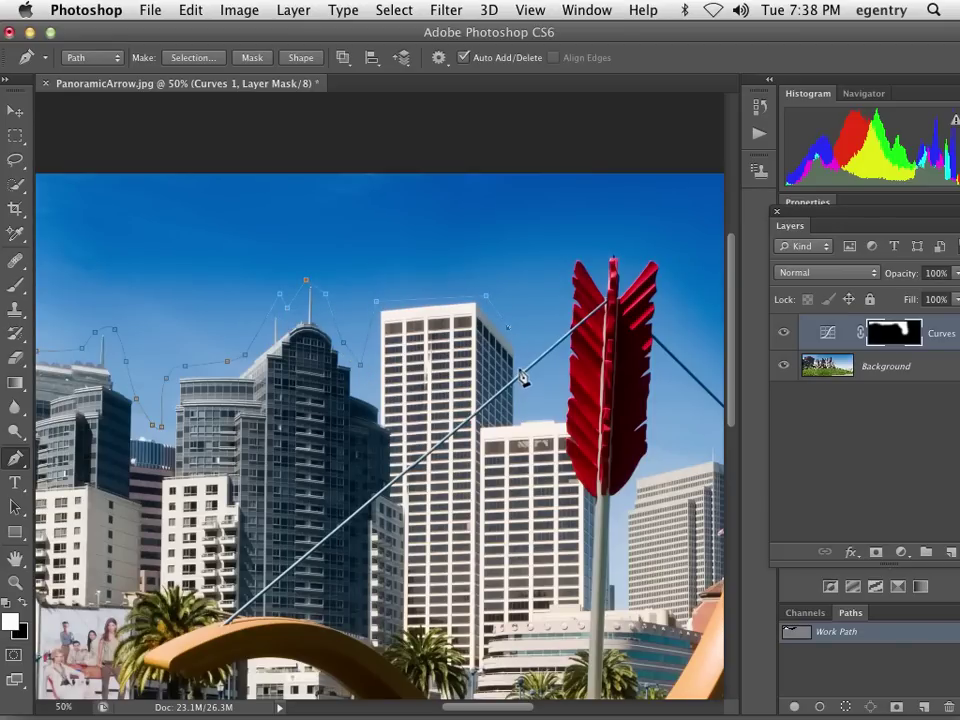
pyautogui.click(567, 254)
# Trace around the bow tip and along the palm tree tops toward the clock tower
pyautogui.moveTo(651, 232); pyautogui.dragTo(360, 294)
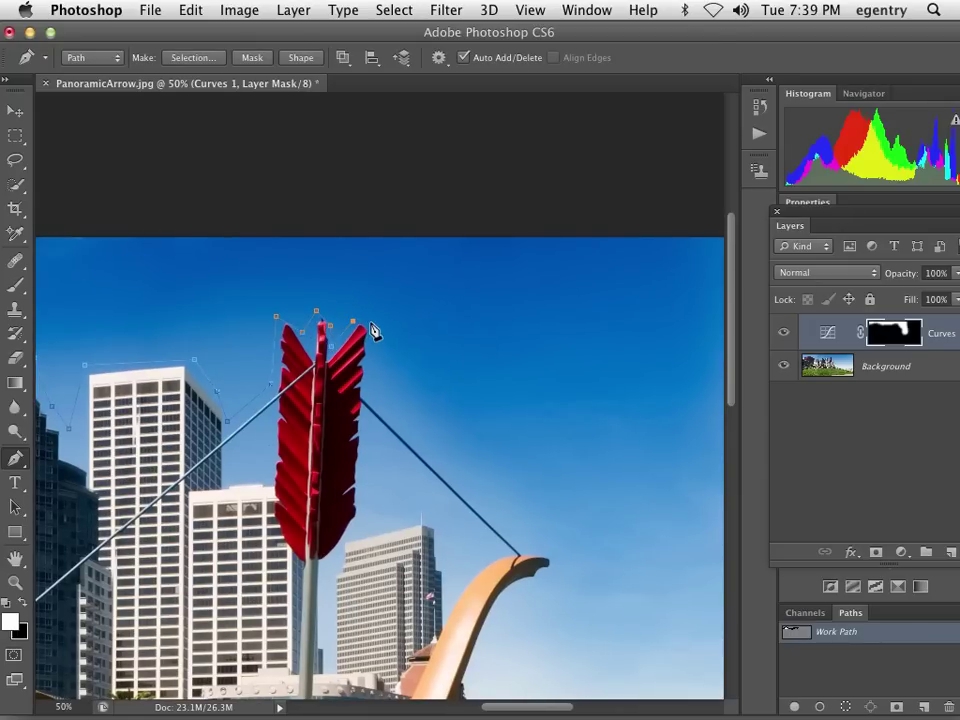
pyautogui.moveTo(493, 392); pyautogui.dragTo(448, 144)
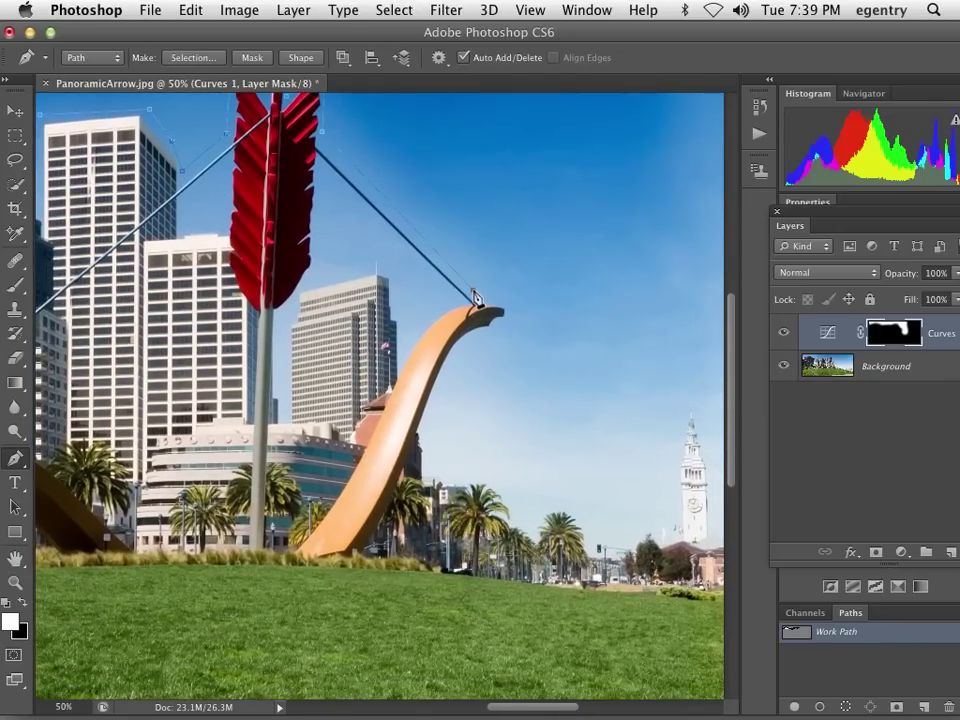
pyautogui.moveTo(472, 291); pyautogui.dragTo(520, 310)
pyautogui.moveTo(432, 417); pyautogui.dragTo(432, 462)
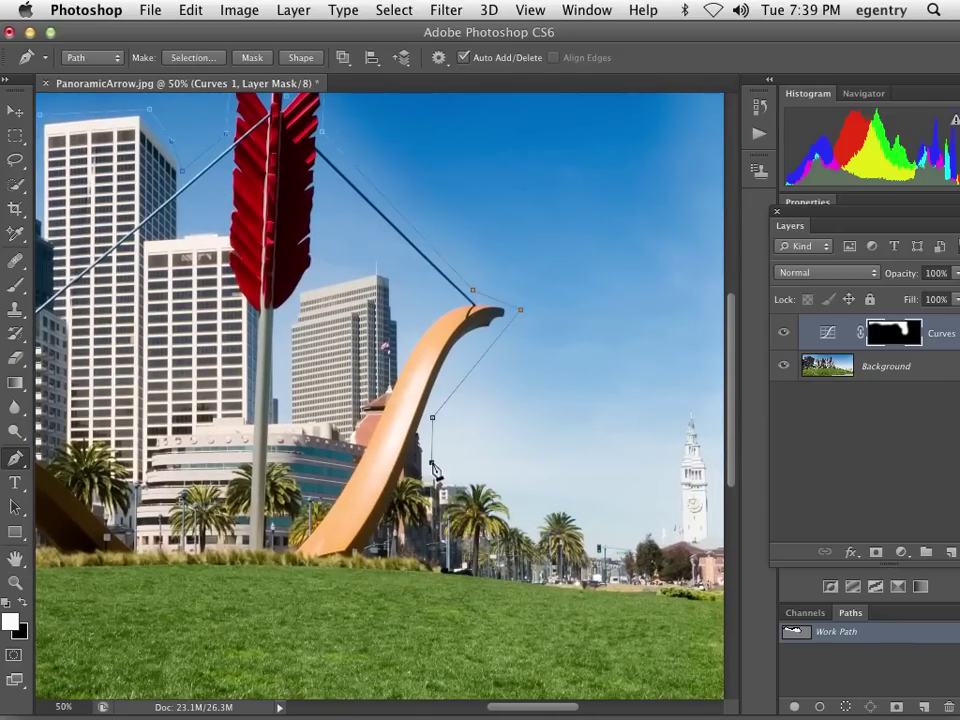
pyautogui.click(491, 476)
pyautogui.click(550, 500)
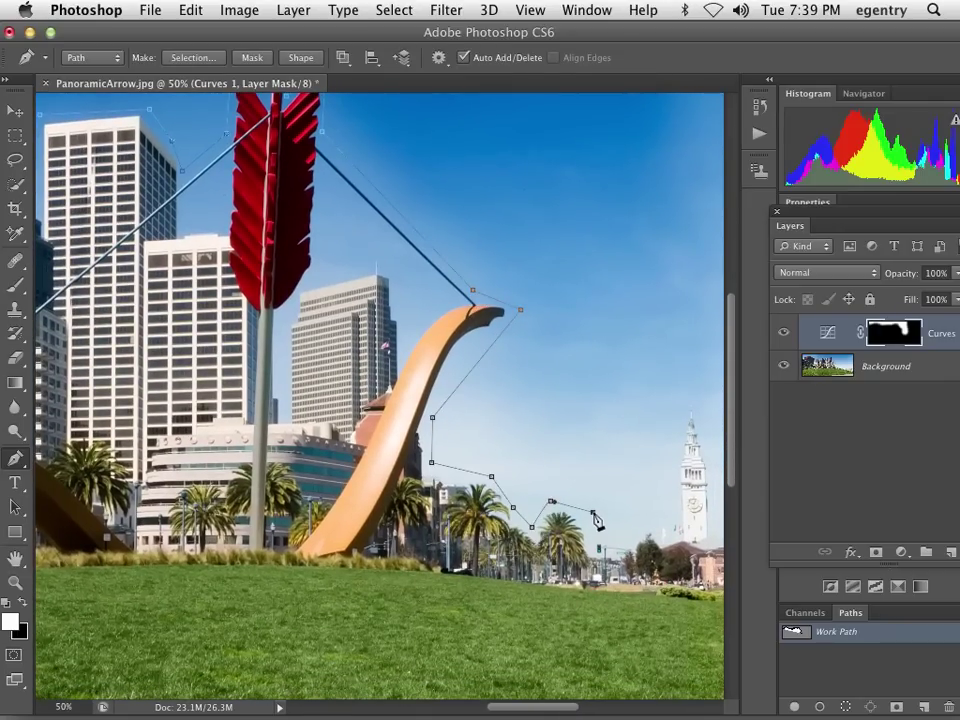
pyautogui.click(593, 512)
pyautogui.click(610, 539)
pyautogui.click(645, 530)
pyautogui.click(667, 518)
pyautogui.click(673, 443)
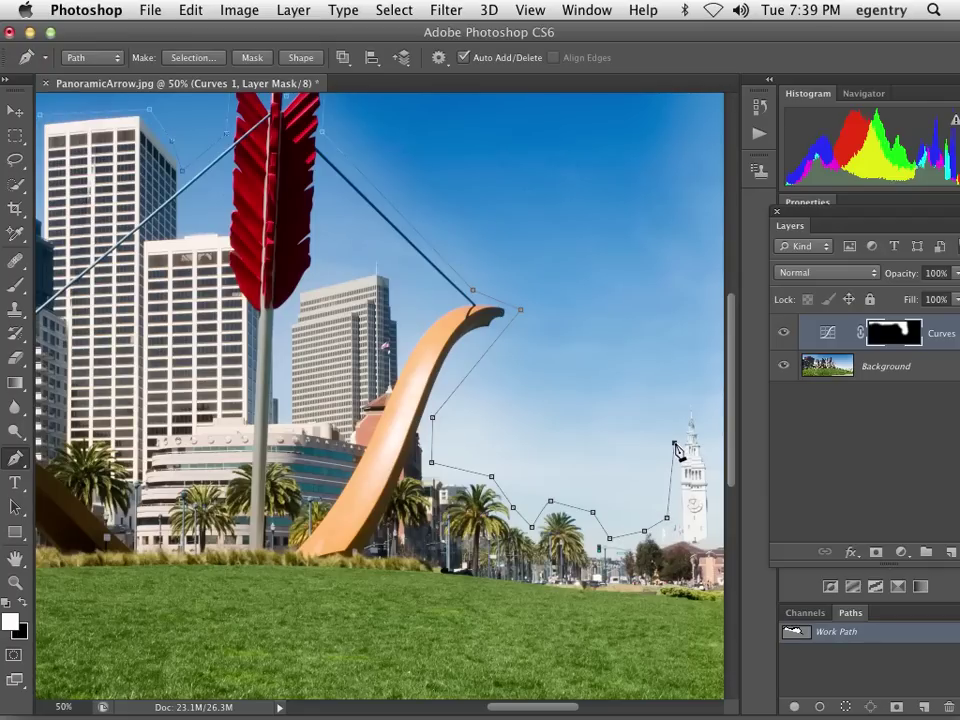
# Outline the clock tower and the rooftops, carrying the path past the image's right edge
pyautogui.hscroll(5, 598, 386)
pyautogui.click(533, 408)
pyautogui.click(539, 398)
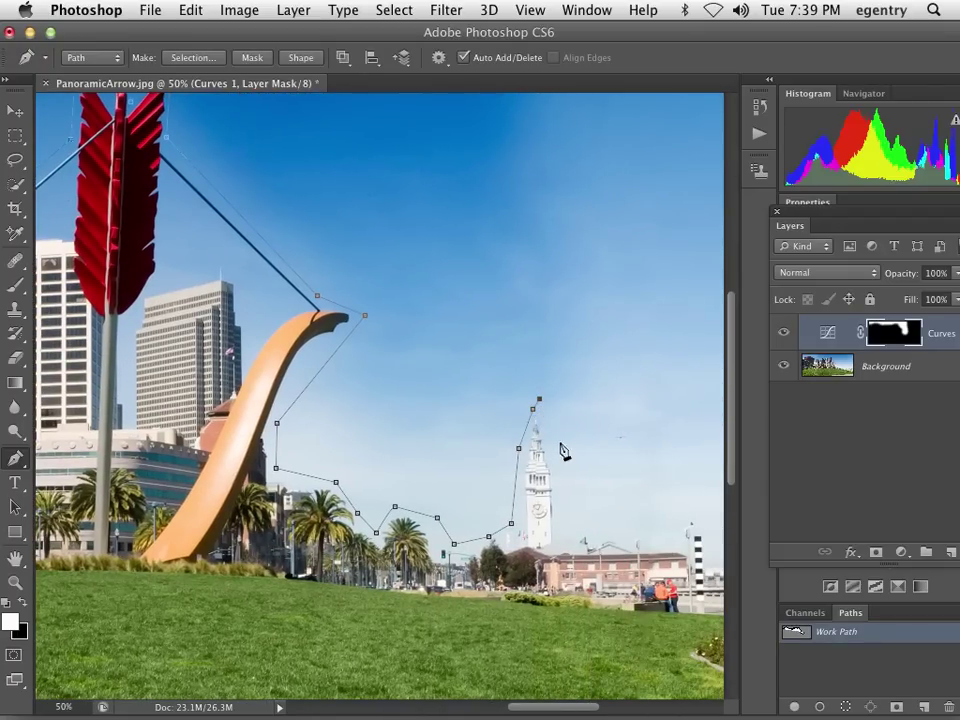
pyautogui.click(565, 487)
pyautogui.click(561, 528)
pyautogui.click(604, 527)
pyautogui.click(647, 526)
pyautogui.click(665, 527)
pyautogui.click(690, 508)
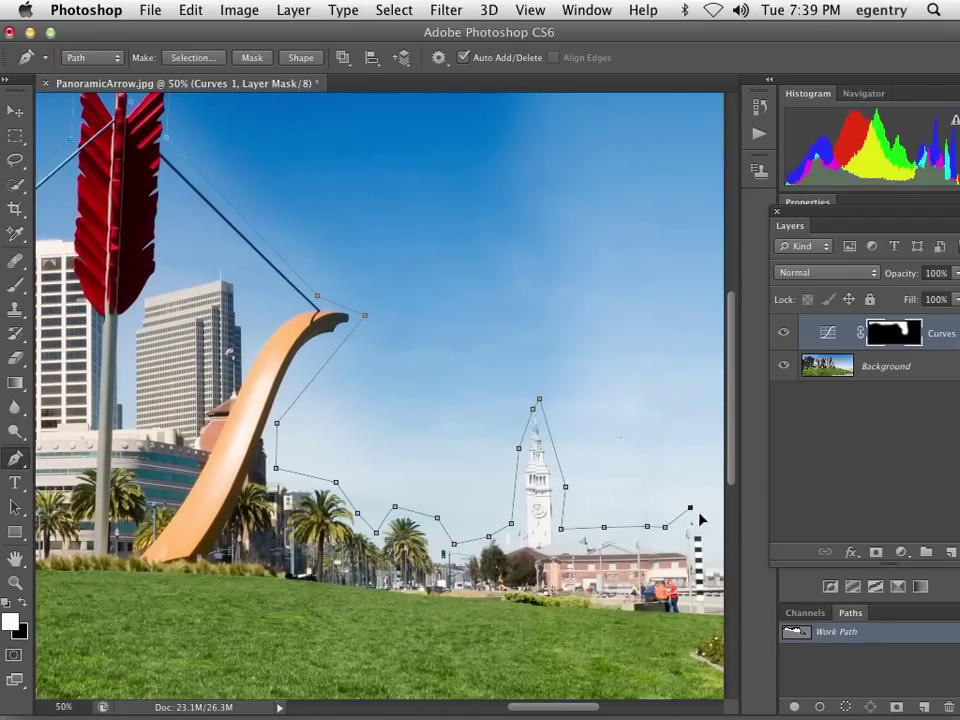
pyautogui.click(717, 564)
# Zoom out and close the path below the image back at its starting point
pyautogui.scroll(-10, 728, 567)
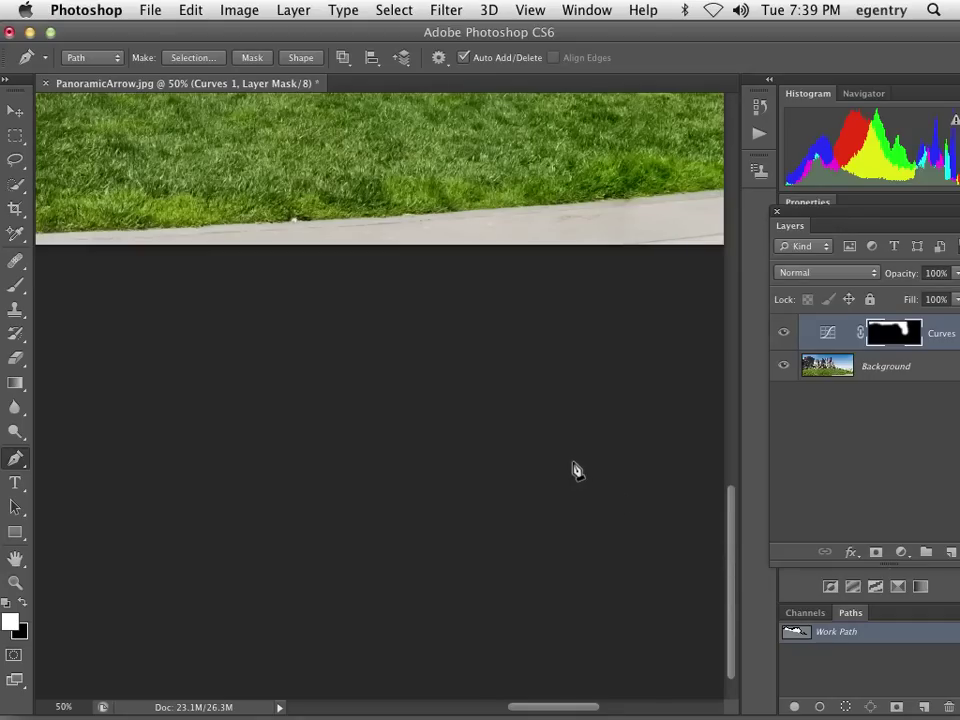
pyautogui.scroll(3, 568, 426)
pyautogui.keyDown('alt'); pyautogui.click(568, 426); pyautogui.keyUp('alt')
pyautogui.keyDown('alt'); pyautogui.click(568, 426); pyautogui.keyUp('alt')
pyautogui.keyDown('alt'); pyautogui.click(568, 426); pyautogui.keyUp('alt')
pyautogui.keyDown('alt'); pyautogui.click(568, 426); pyautogui.keyUp('alt')
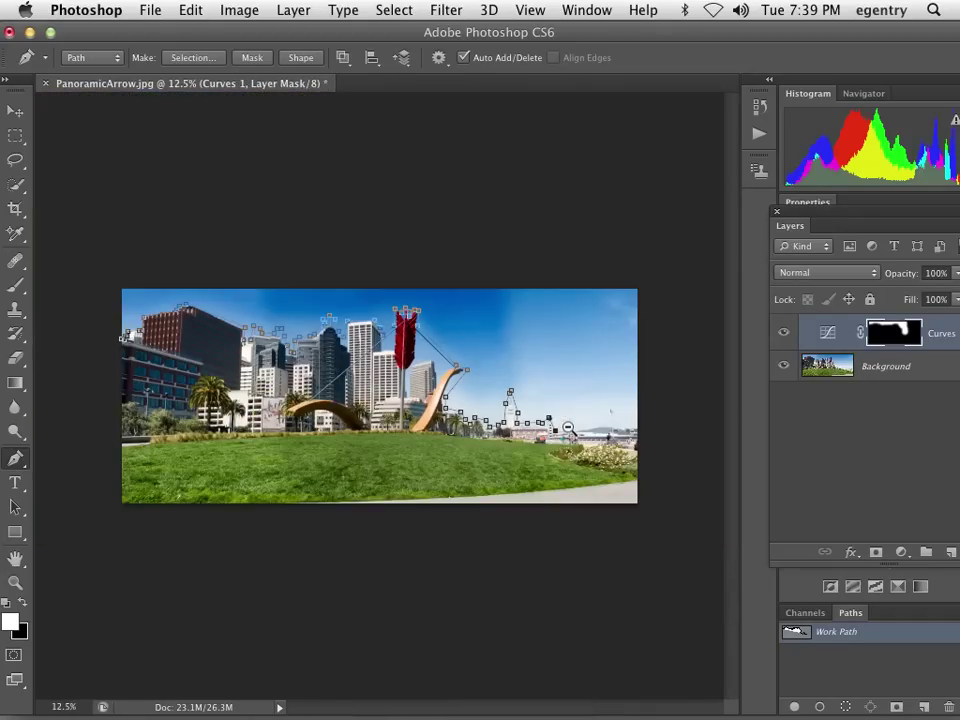
pyautogui.keyDown('alt'); pyautogui.click(568, 426); pyautogui.keyUp('alt')
pyautogui.moveTo(553, 530); pyautogui.dragTo(544, 531)
pyautogui.click(216, 523)
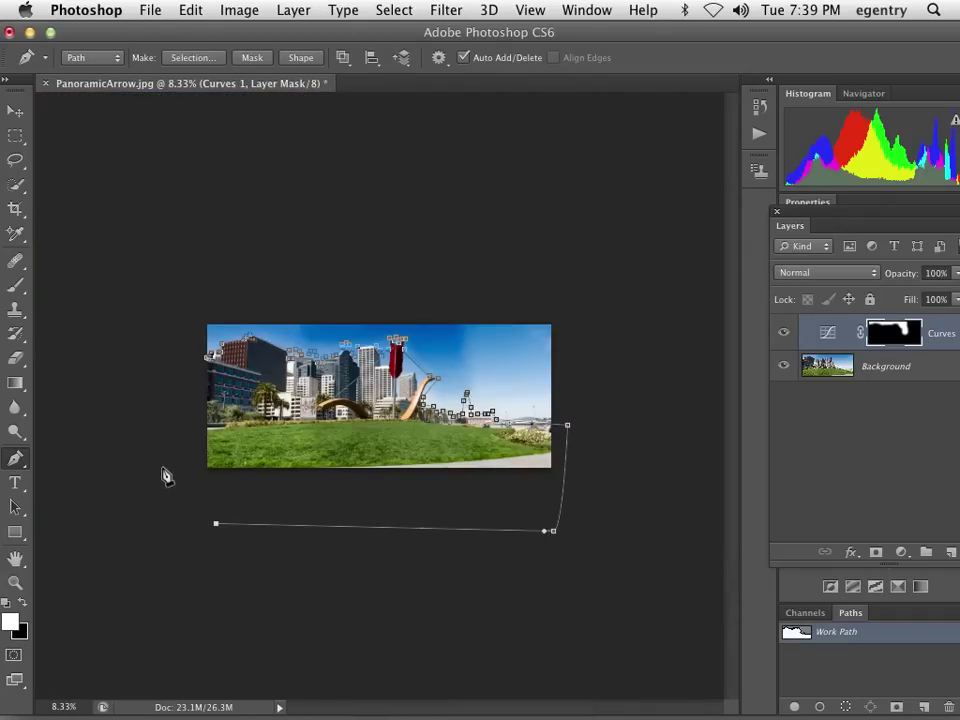
pyautogui.click(163, 463)
pyautogui.click(207, 358)
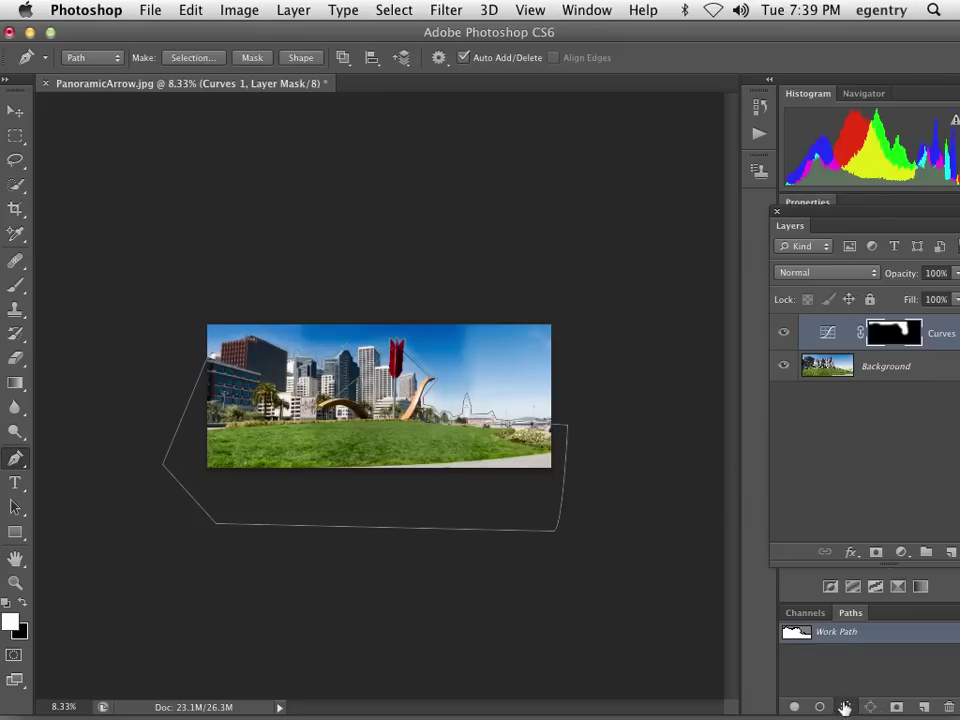
# Turn the skyline path into a selection, invert it, fill it on the Curves 1 mask, then deselect
pyautogui.click(846, 707)
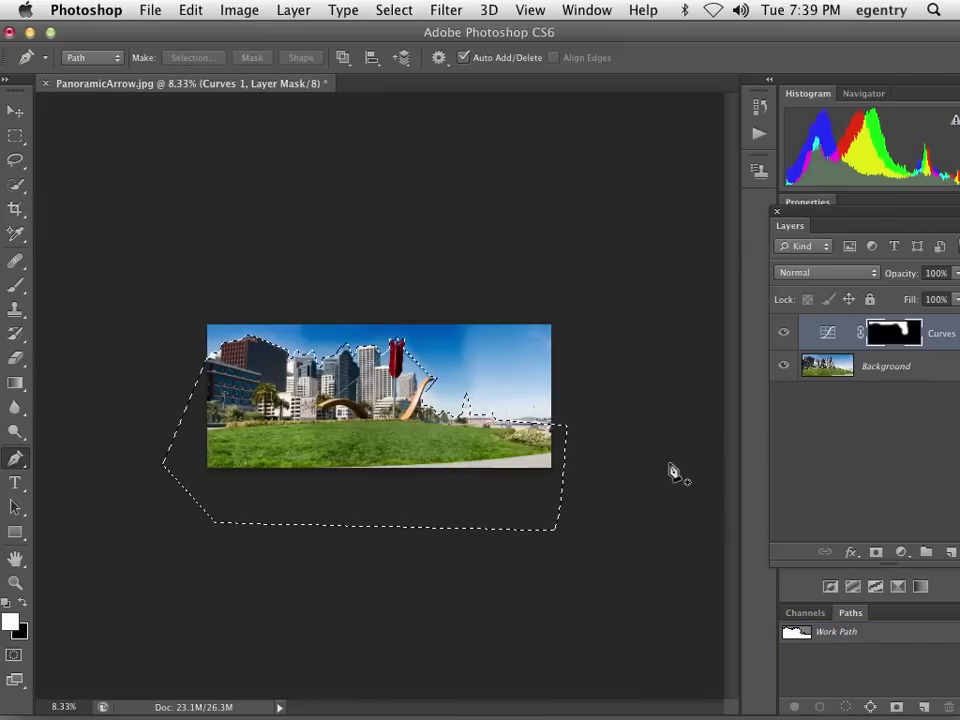
pyautogui.press('super+shift+i')
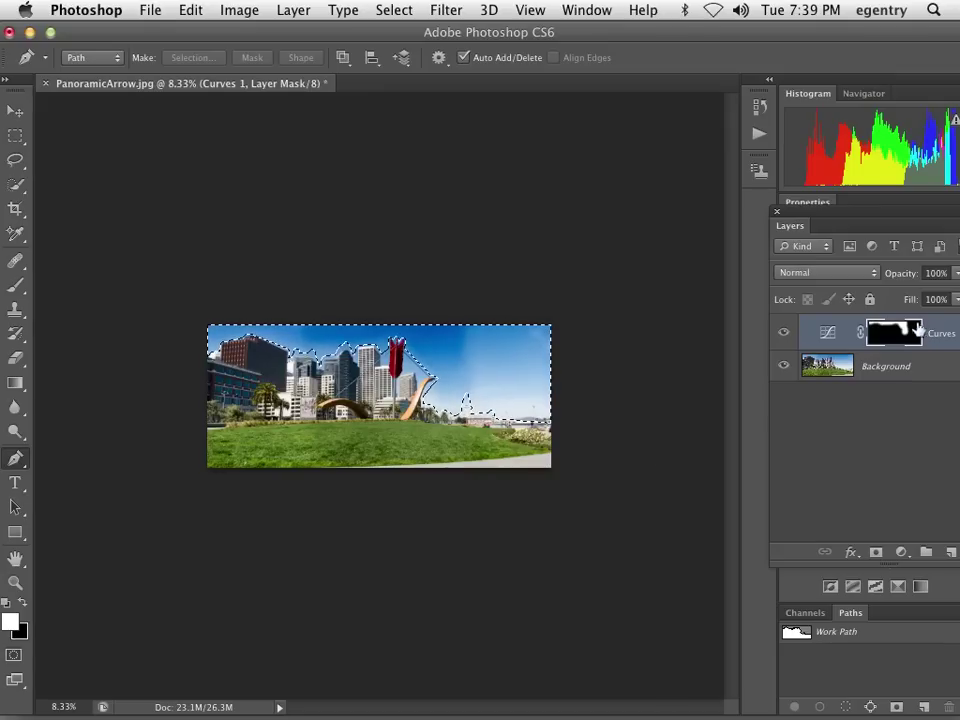
pyautogui.press('super+BackSpace')
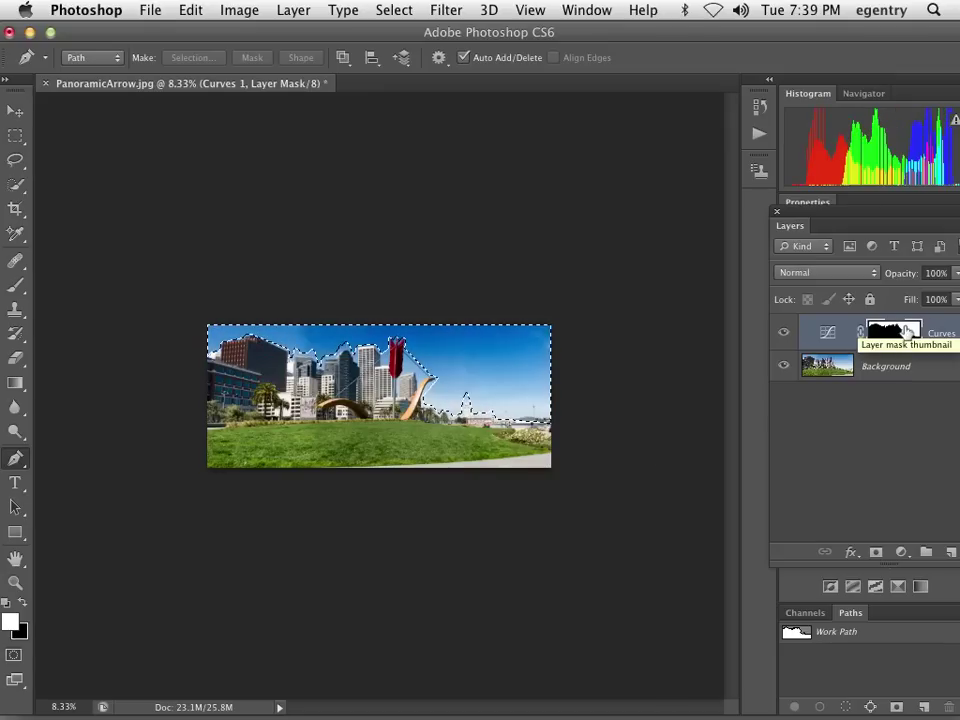
pyautogui.press('super+d')
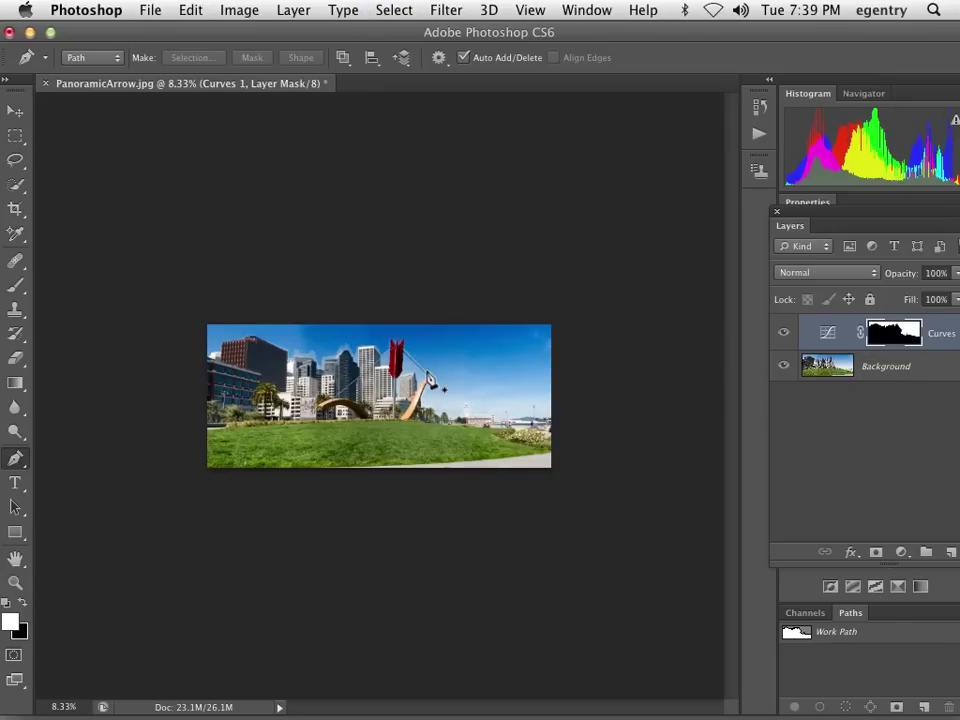
# Zoom back in on the panorama and pull the Layers panel out of its dock
pyautogui.press('super+equal')
pyautogui.press('super+equal')
pyautogui.press('super+equal')
pyautogui.hscroll(-10, 309, 328)
pyautogui.scroll(3, 309, 328)
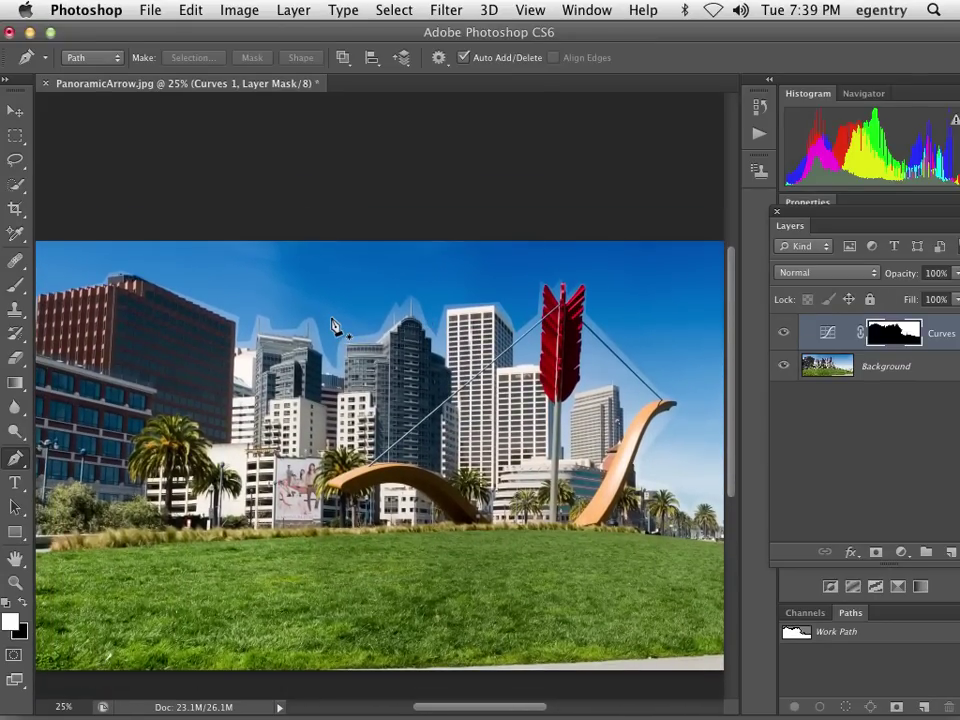
pyautogui.moveTo(806, 223); pyautogui.dragTo(728, 322)
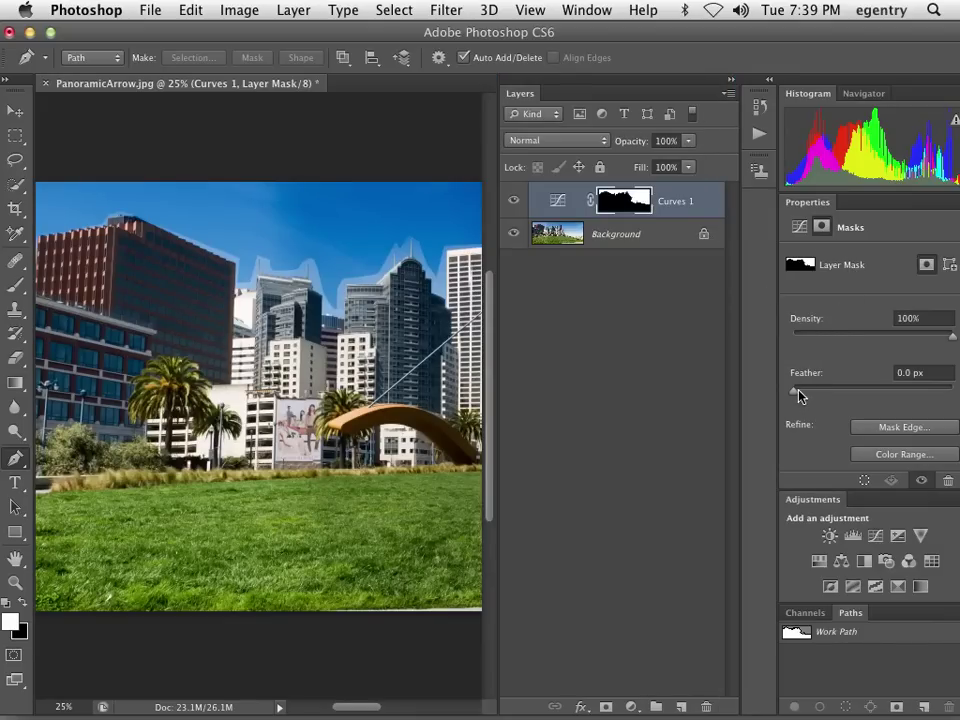
# Feather the Curves 1 mask edge by 107.2 px to soften the skyline transition
pyautogui.moveTo(799, 395); pyautogui.dragTo(898, 396)
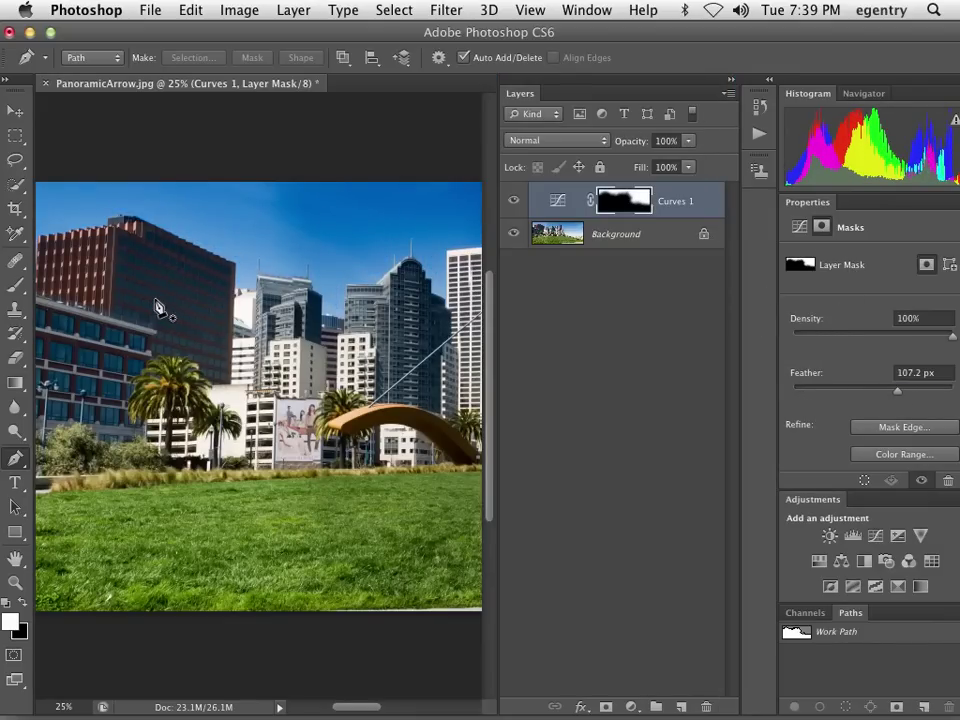
pyautogui.moveTo(336, 231); pyautogui.dragTo(17, 279)
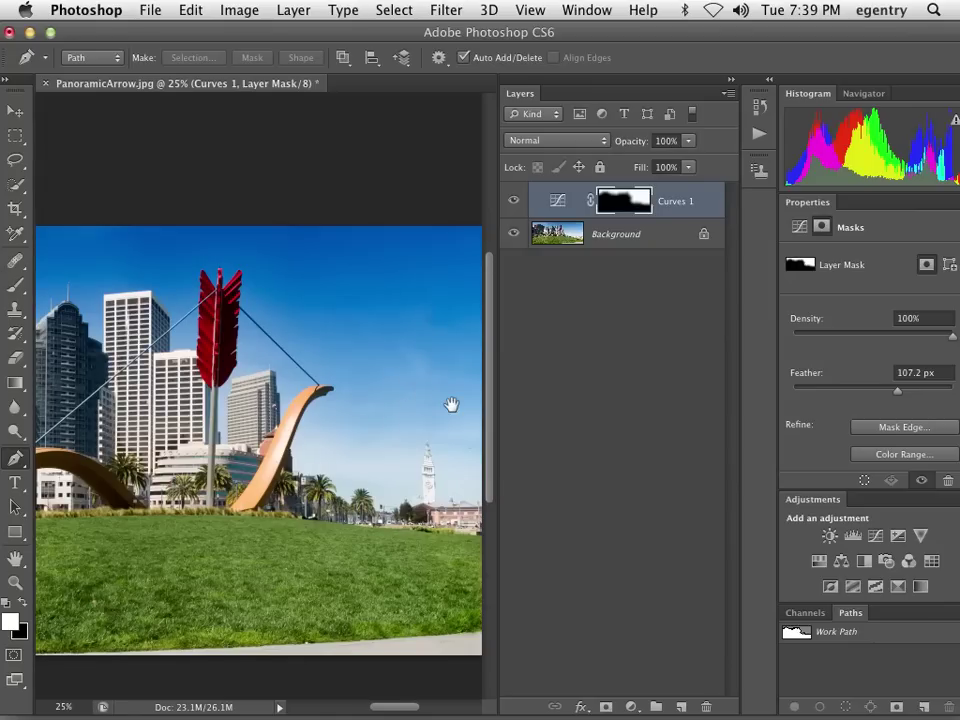
pyautogui.moveTo(430, 354); pyautogui.dragTo(349, 306)
# Zoom out to 8.33% so the whole panorama, including the arrow sculpture, is visible
pyautogui.hscroll(-10, 293, 364)
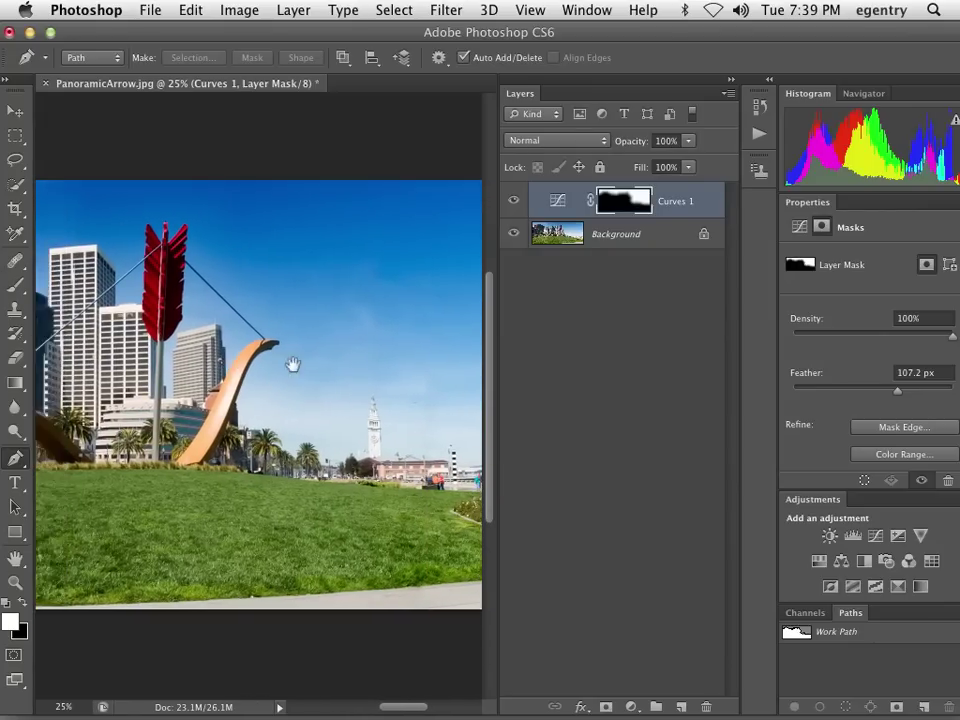
pyautogui.press('super+minus')
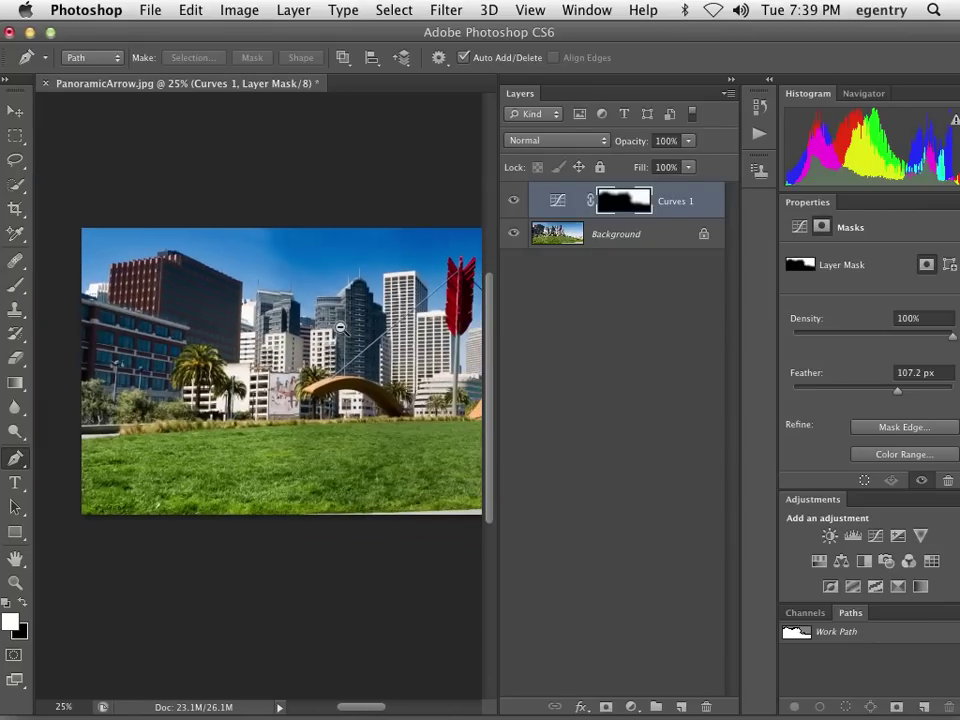
pyautogui.moveTo(349, 326); pyautogui.dragTo(305, 327)
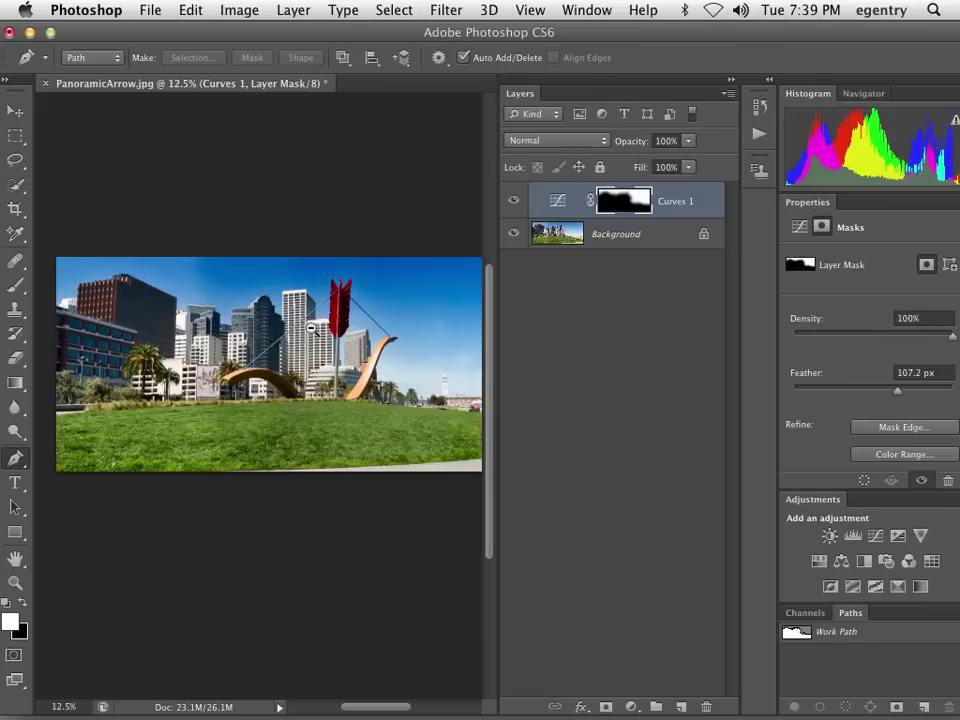
pyautogui.press('super+minus')
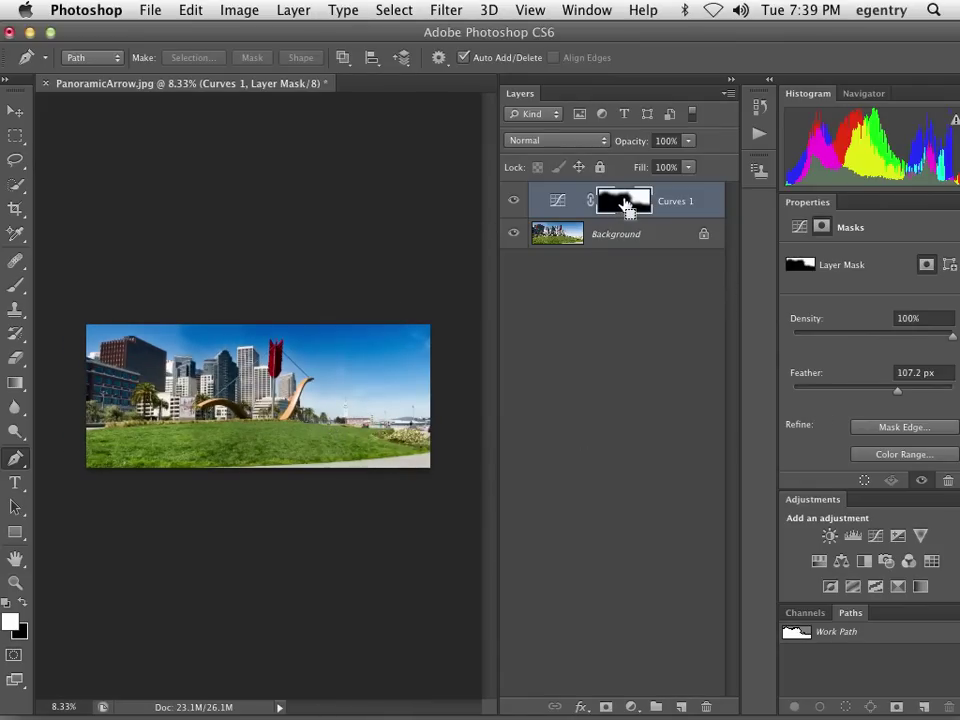
# Add a Curves 2 layer masked by Curves 1, pulling midtones down (51 to 44) plus a shadow point
pyautogui.keyDown('super'); pyautogui.click(625, 205); pyautogui.keyUp('super')
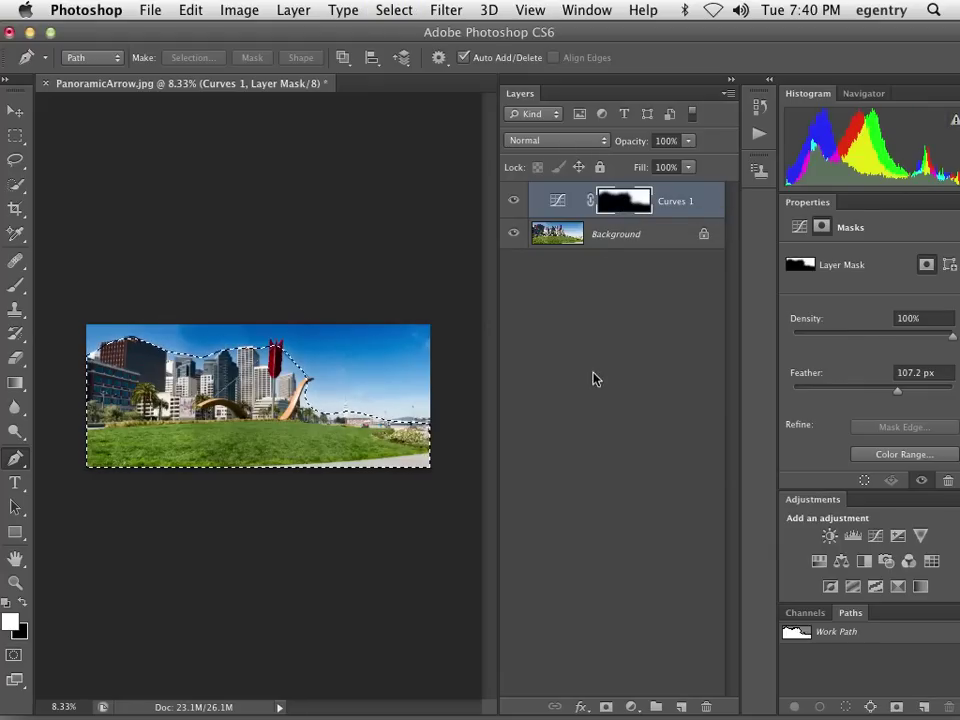
pyautogui.click(631, 707)
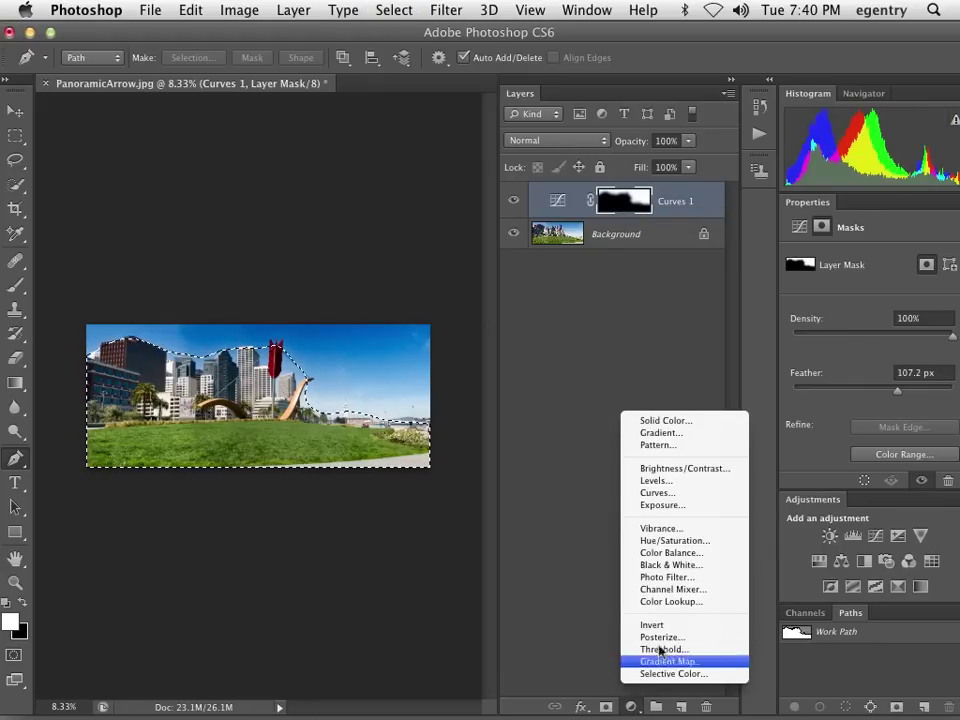
pyautogui.click(656, 493)
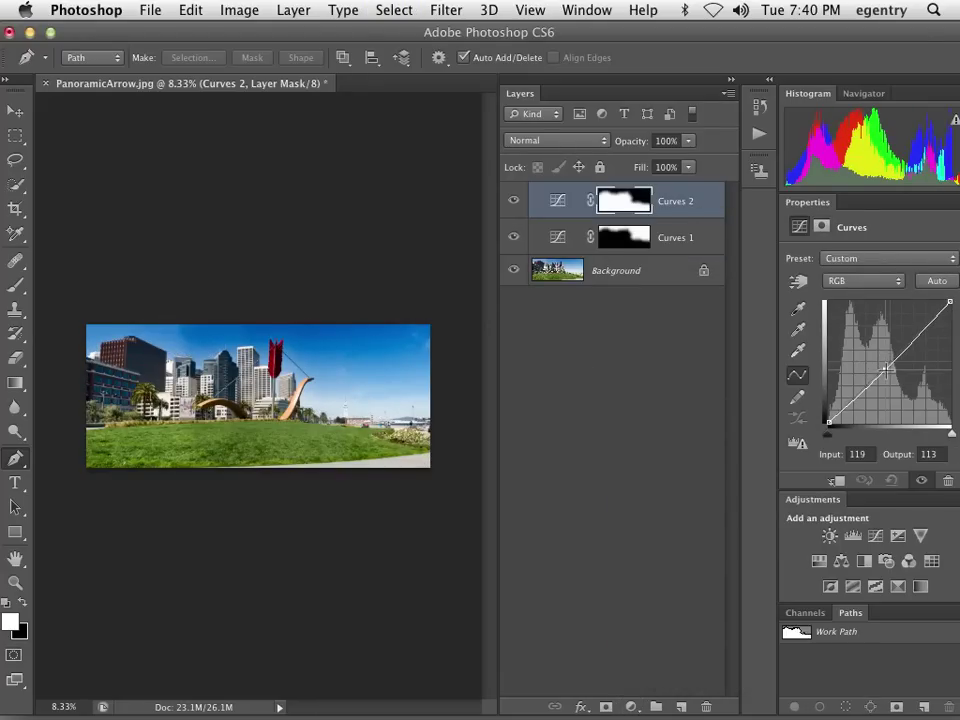
pyautogui.moveTo(885, 370); pyautogui.dragTo(887, 374)
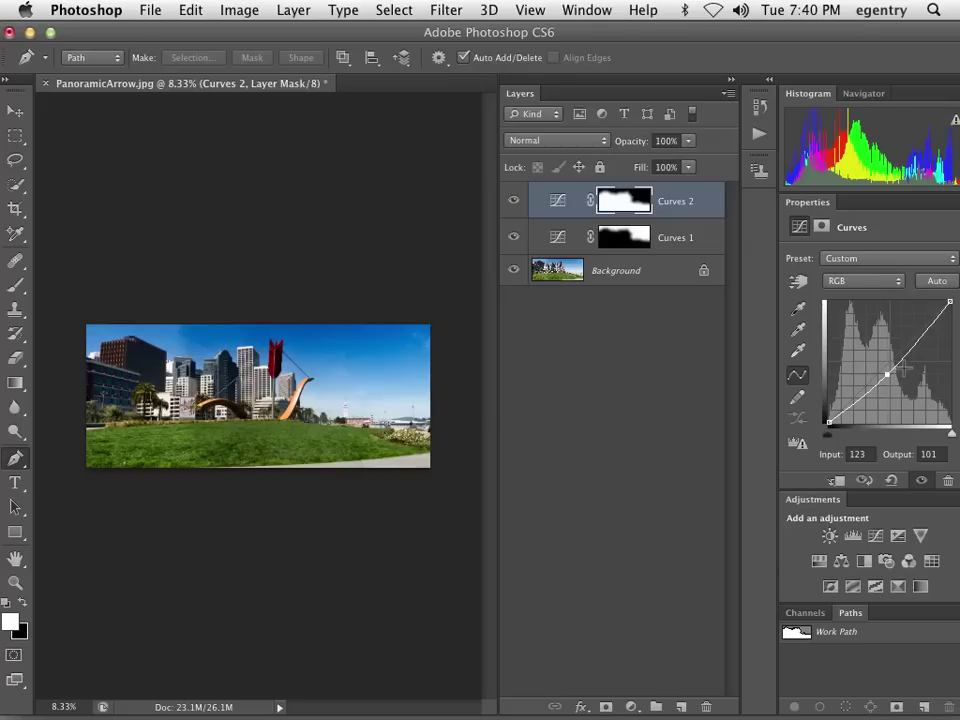
pyautogui.moveTo(835, 420); pyautogui.dragTo(853, 402)
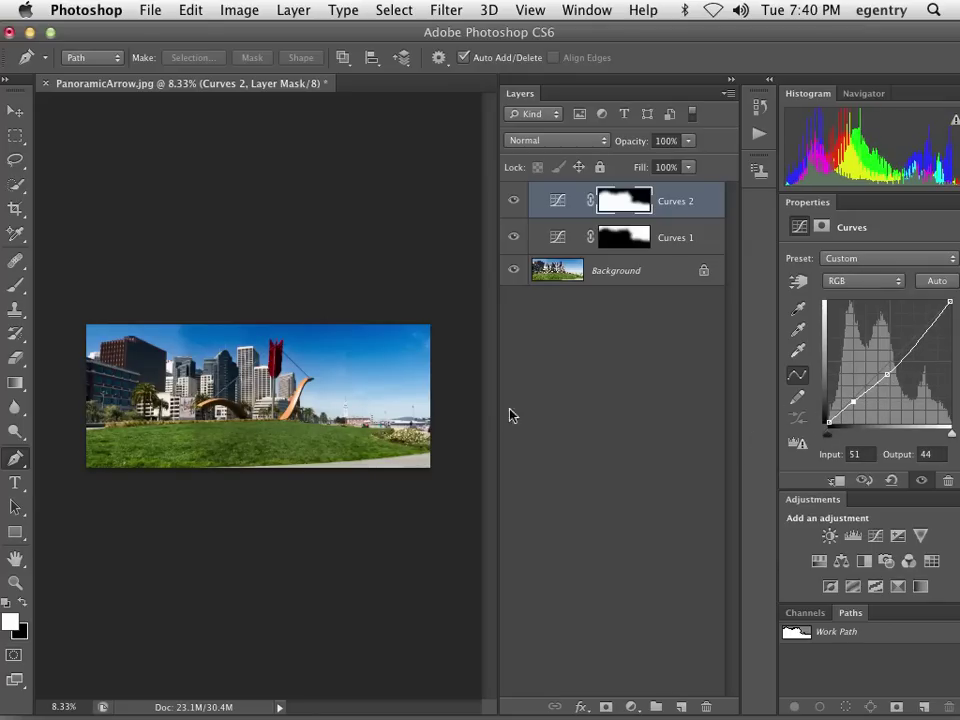
# Zoom in on the arrow sculpture and toggle Curves 2 off and on to compare building detail
pyautogui.click(313, 361)
pyautogui.click(313, 361)
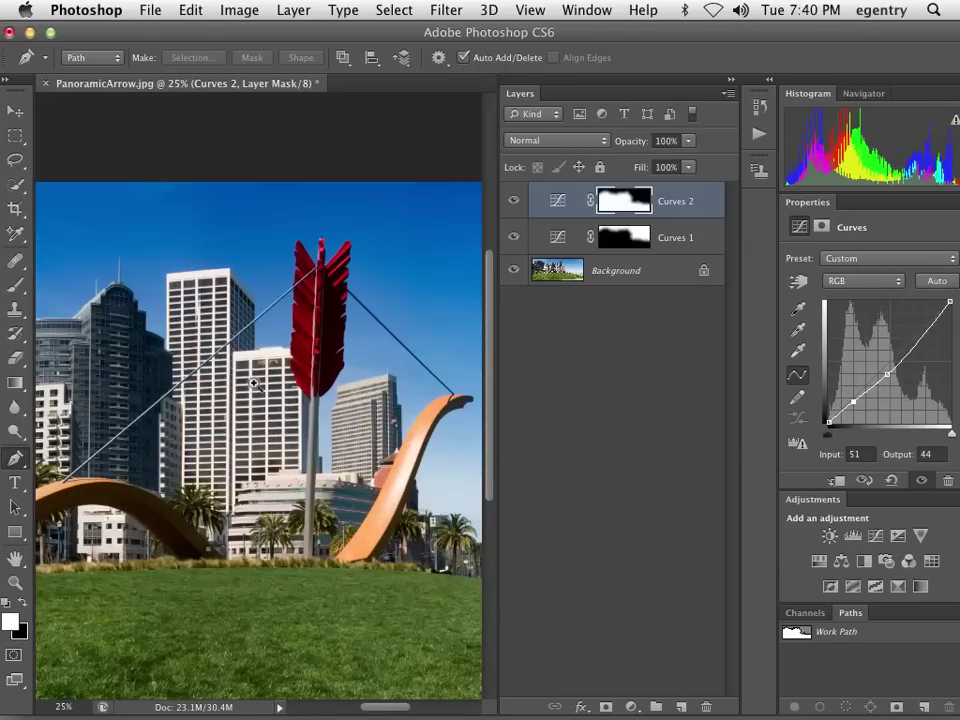
pyautogui.click(313, 361)
pyautogui.click(921, 484)
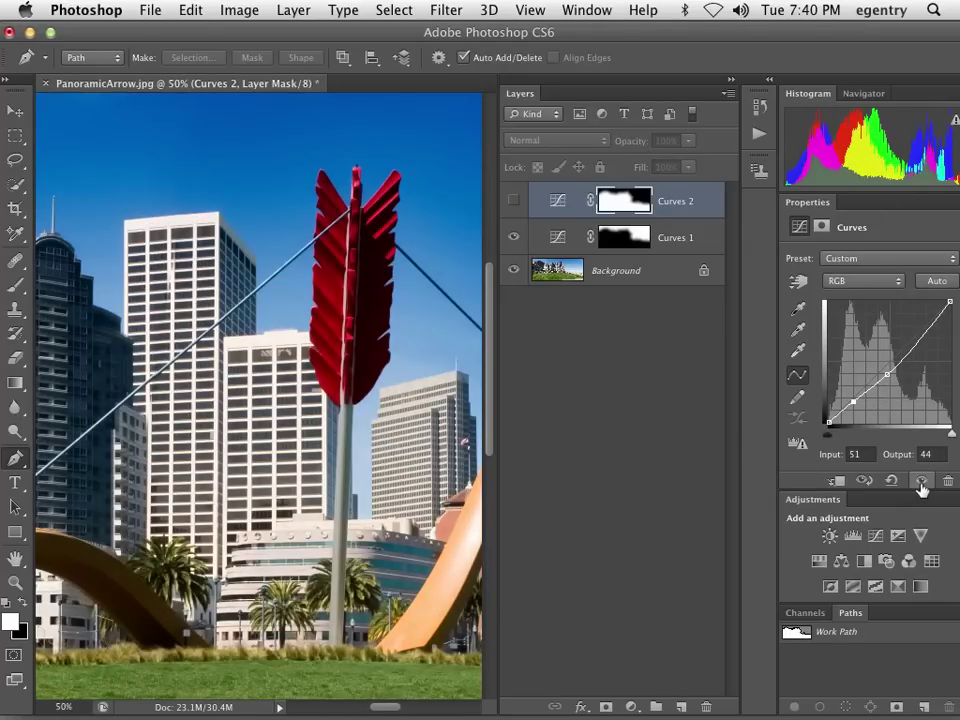
pyautogui.click(921, 484)
pyautogui.click(921, 484)
pyautogui.click(921, 484)
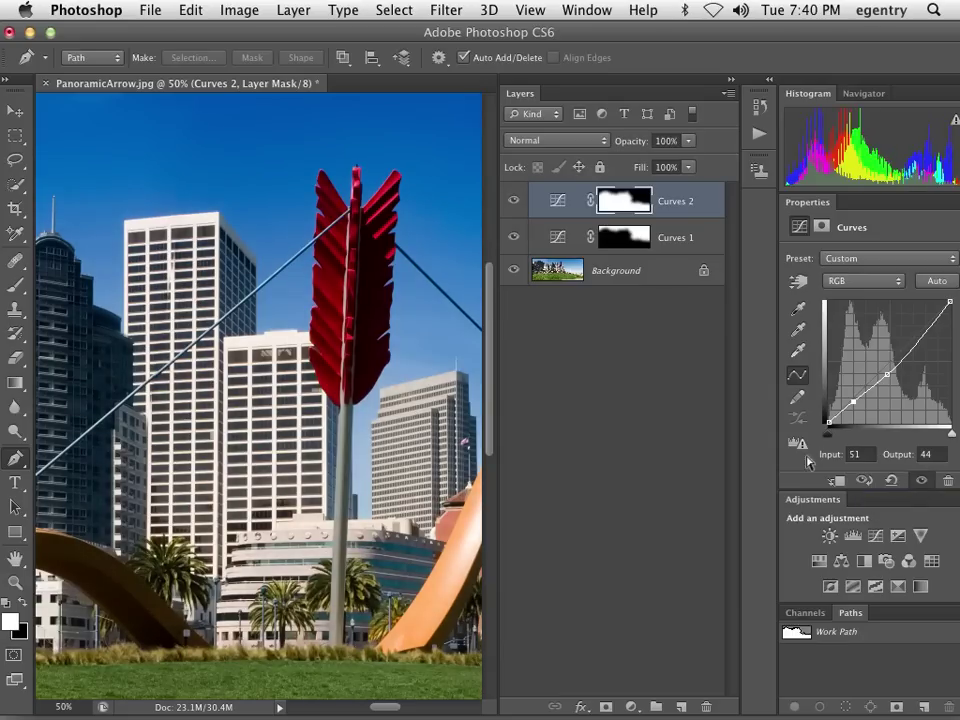
# Pan across the buildings, then zoom back out to the whole panorama
pyautogui.moveTo(296, 306); pyautogui.dragTo(401, 306)
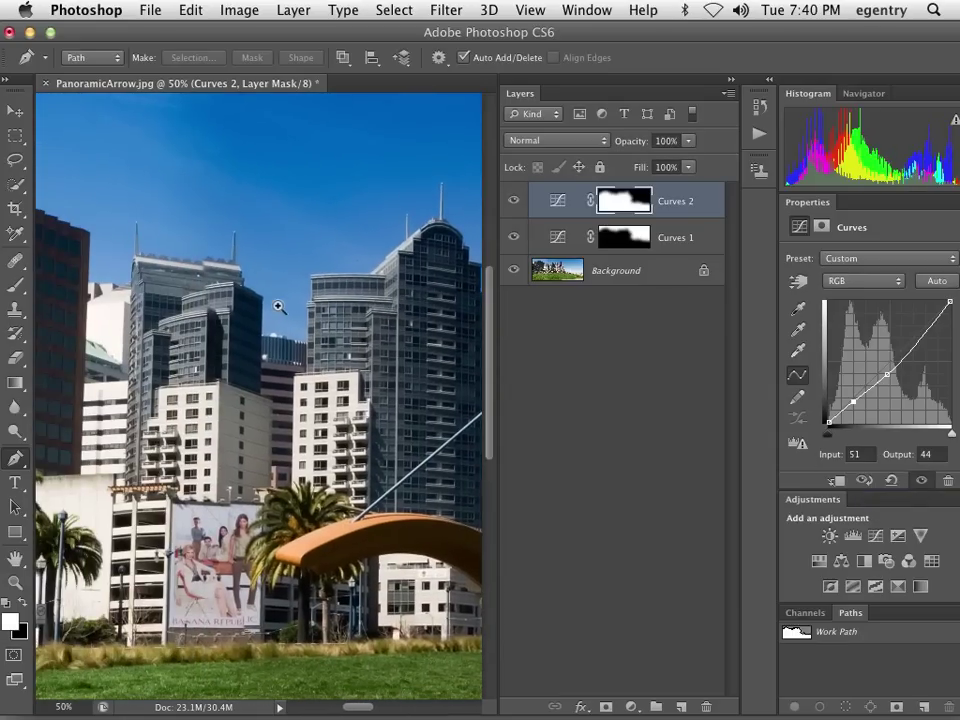
pyautogui.keyDown('alt'); pyautogui.click(279, 307); pyautogui.keyUp('alt')
pyautogui.keyDown('alt'); pyautogui.click(279, 307); pyautogui.keyUp('alt')
pyautogui.keyDown('alt'); pyautogui.click(279, 307); pyautogui.keyUp('alt')
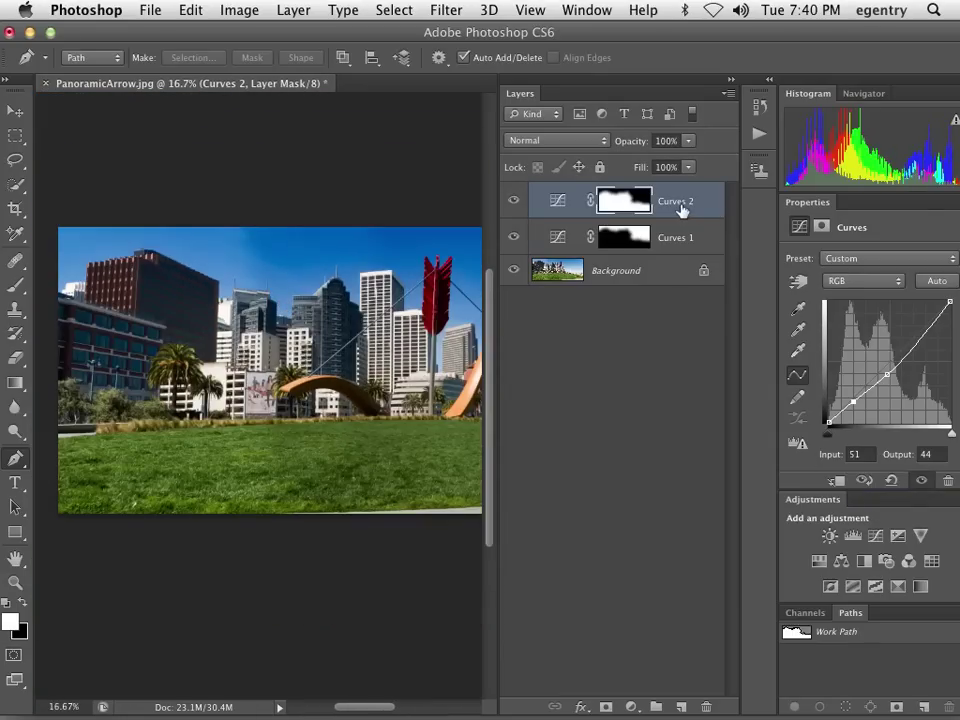
# Rename Curves 2 to '+ detail' and set its blend mode to Luminosity
pyautogui.doubleClick(678, 202)
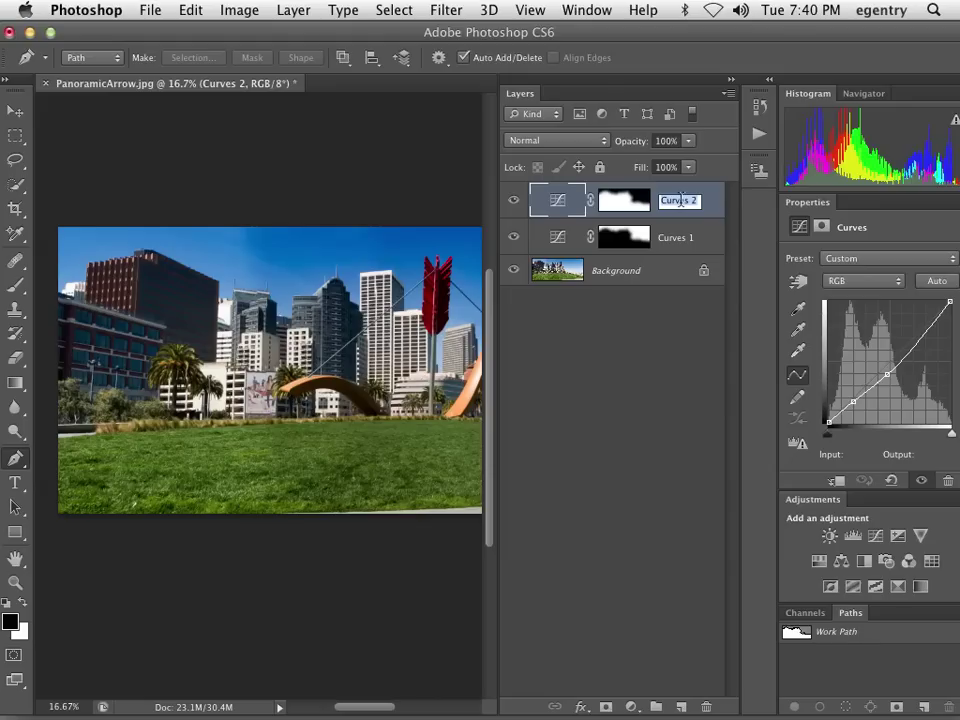
pyautogui.write('+ detail')
pyautogui.press('Return')
pyautogui.click(538, 141)
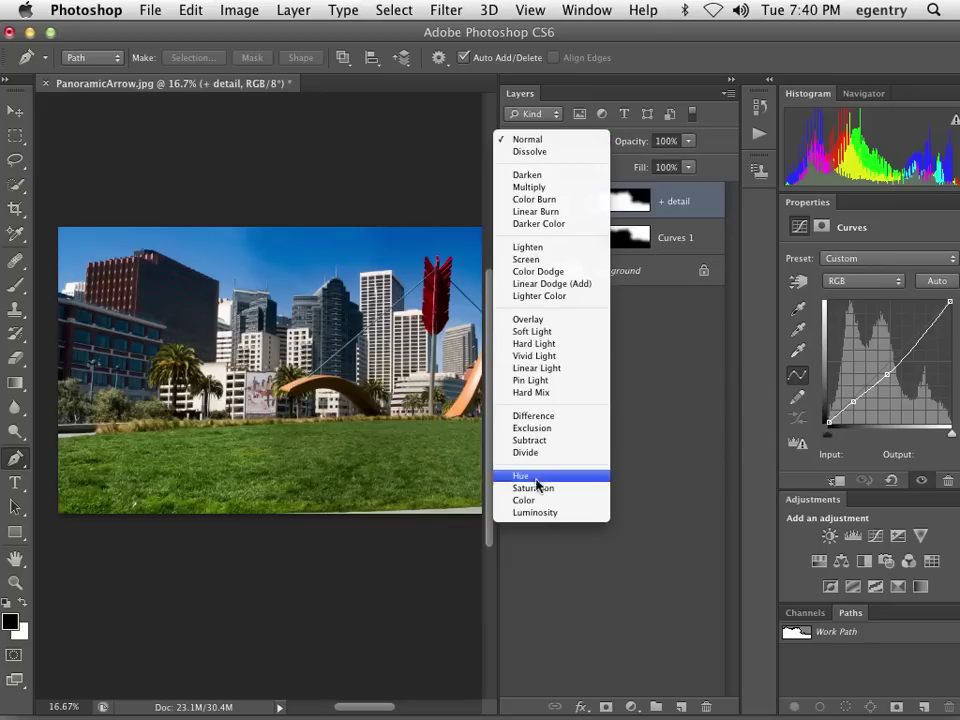
pyautogui.click(540, 513)
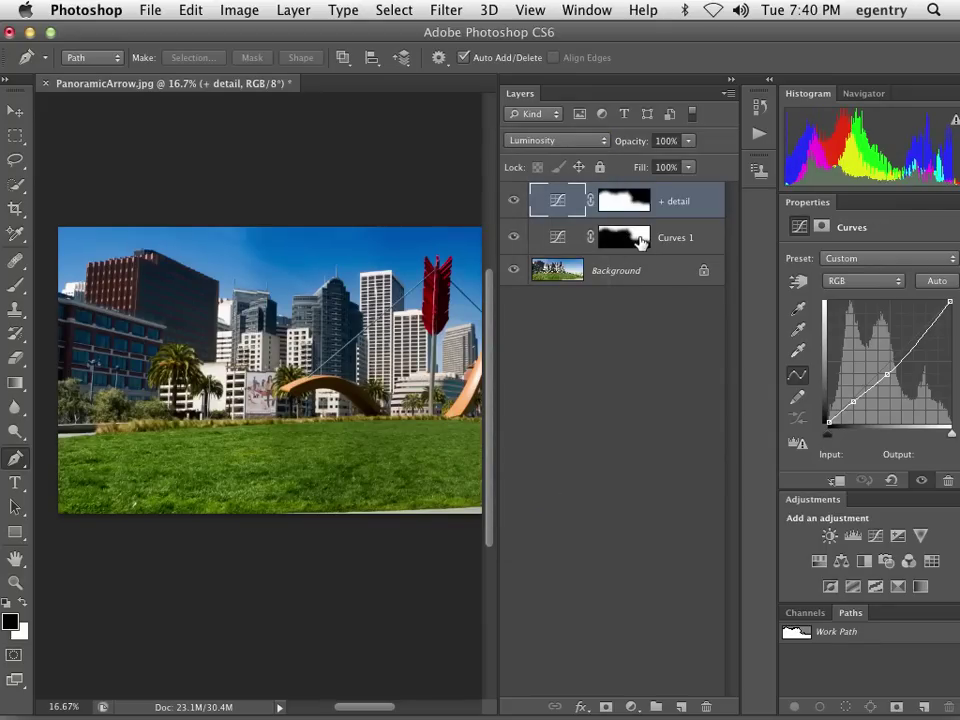
# Rename Curves 1 to 'sky colroshift'
pyautogui.doubleClick(672, 238)
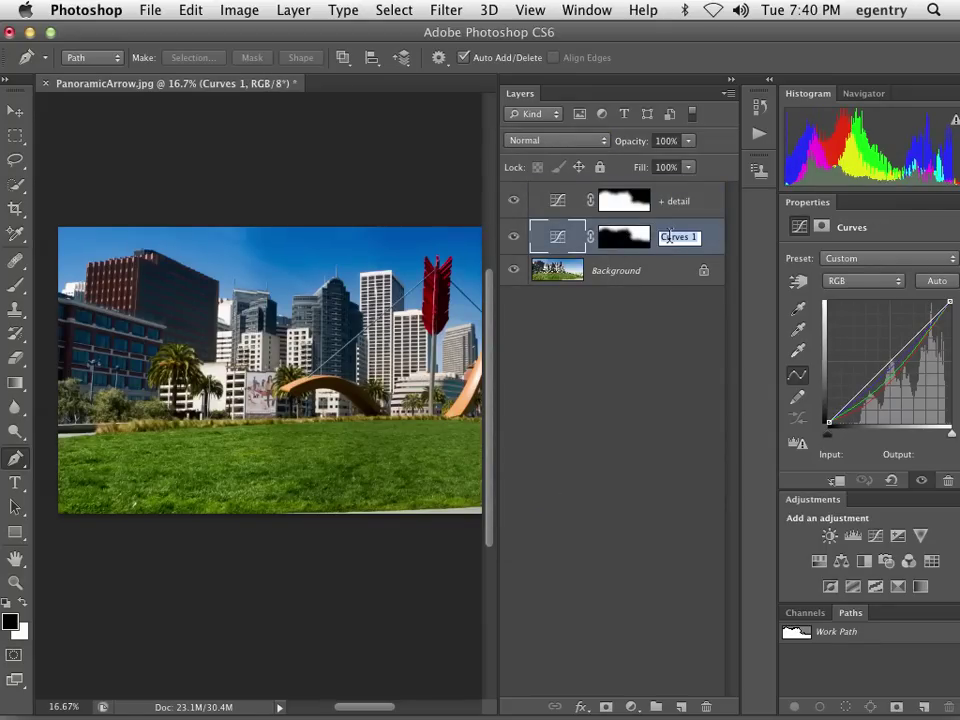
pyautogui.write('sk')
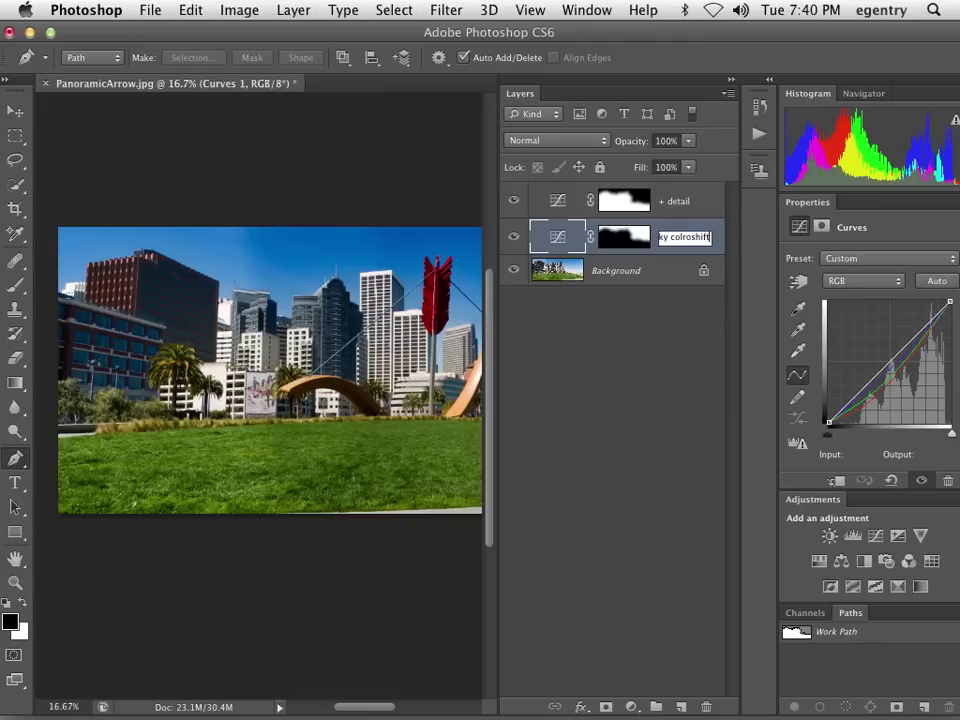
pyautogui.write('y colroshift')
pyautogui.press('Return')
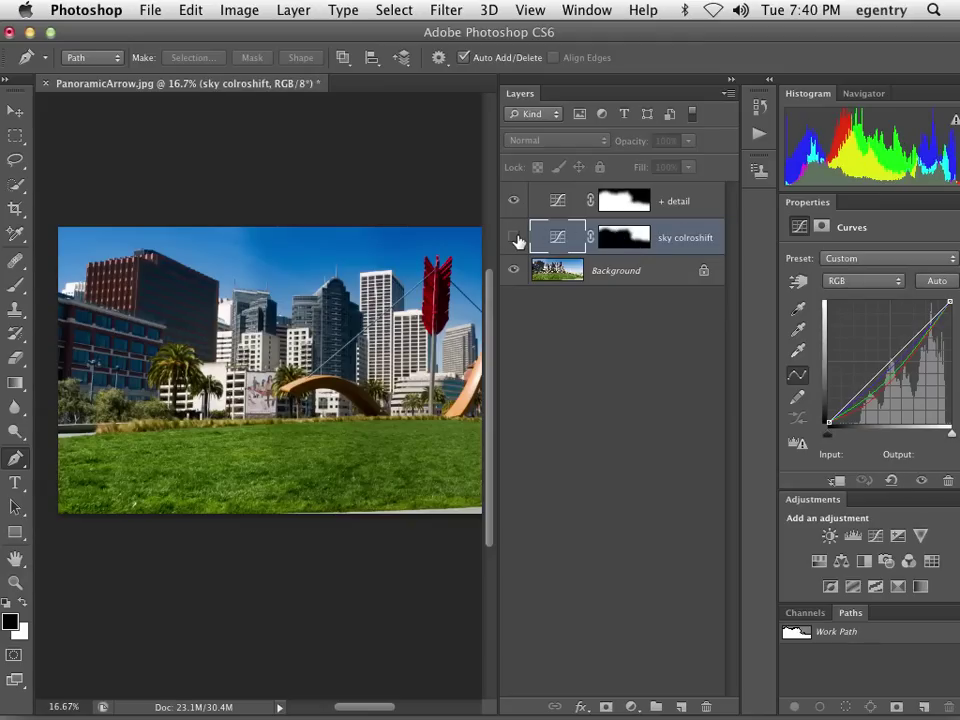
# Float the Layers panel beside the image, checking the sky colroshift layer off and on
pyautogui.click(514, 238)
pyautogui.click(514, 238)
pyautogui.moveTo(535, 77); pyautogui.dragTo(703, 82)
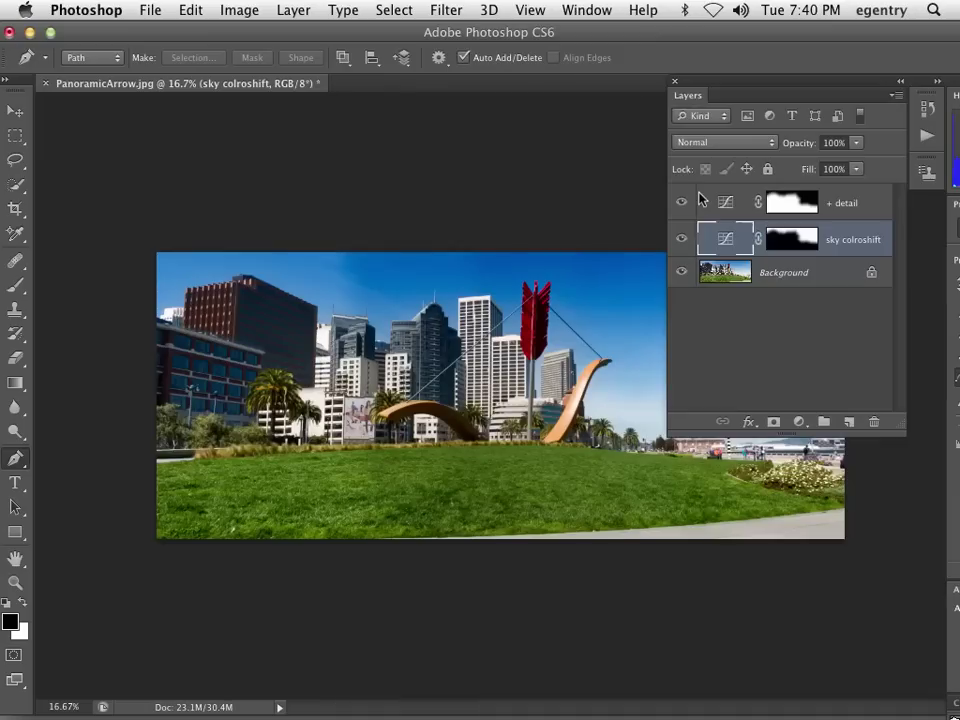
pyautogui.click(685, 241)
pyautogui.click(685, 241)
pyautogui.moveTo(720, 88); pyautogui.dragTo(768, 86)
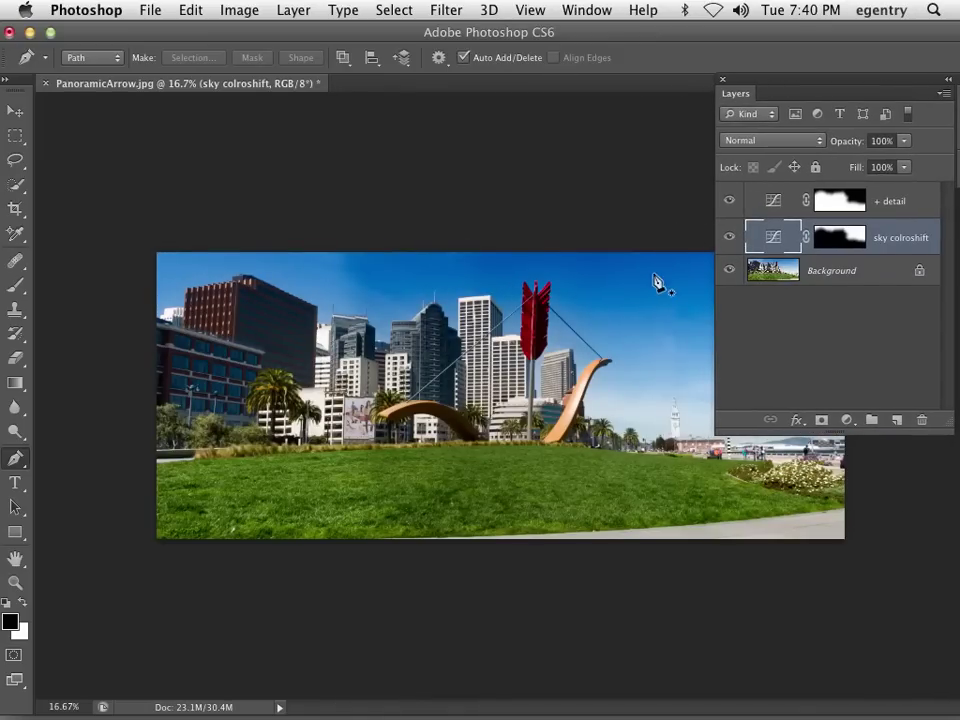
# Toggle sky colroshift off and on repeatedly to compare the sky, leaving it visible
pyautogui.click(730, 240)
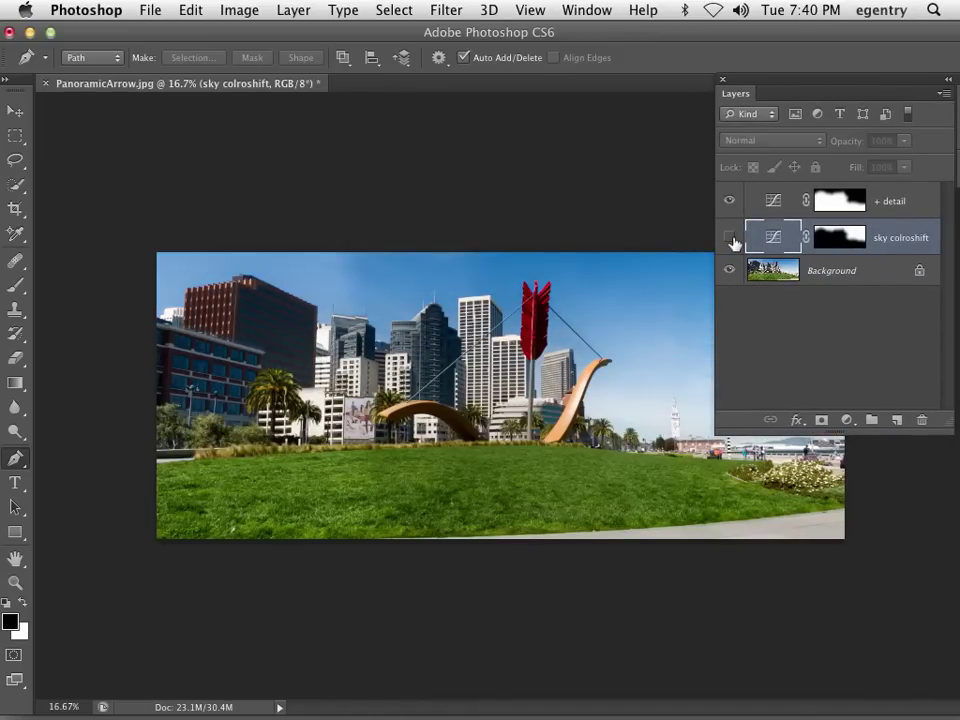
pyautogui.click(730, 240)
pyautogui.click(730, 240)
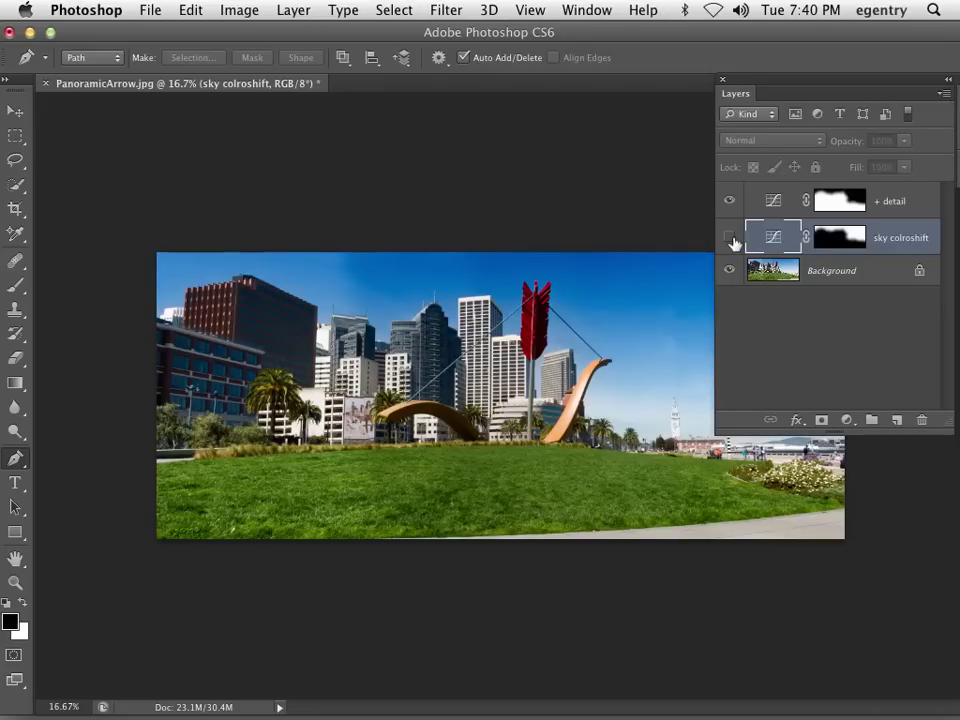
pyautogui.click(730, 240)
pyautogui.click(730, 240)
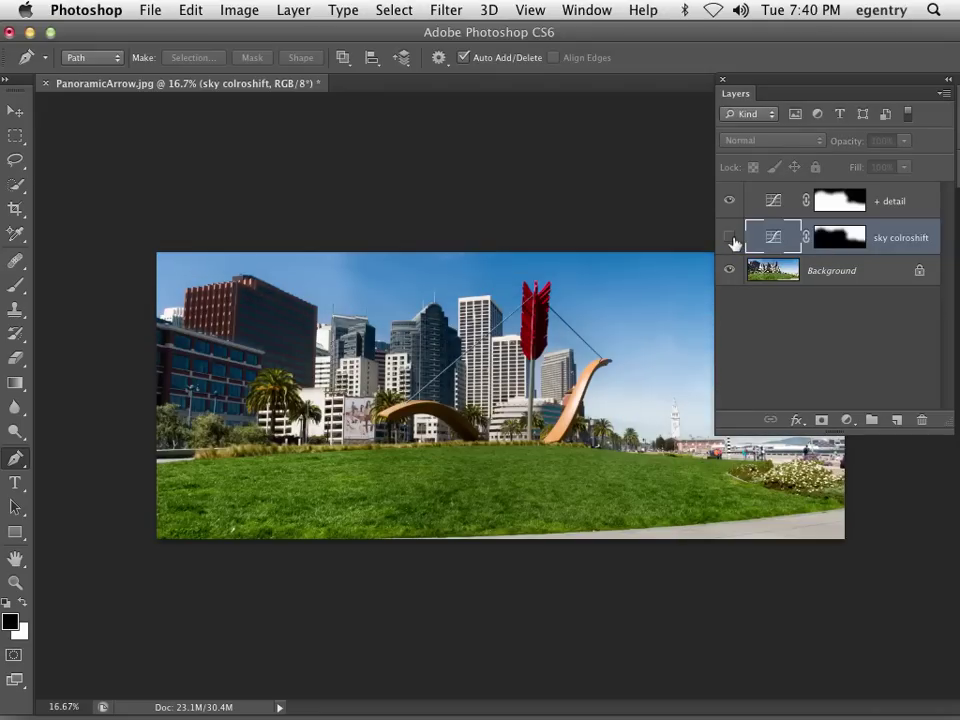
pyautogui.click(730, 240)
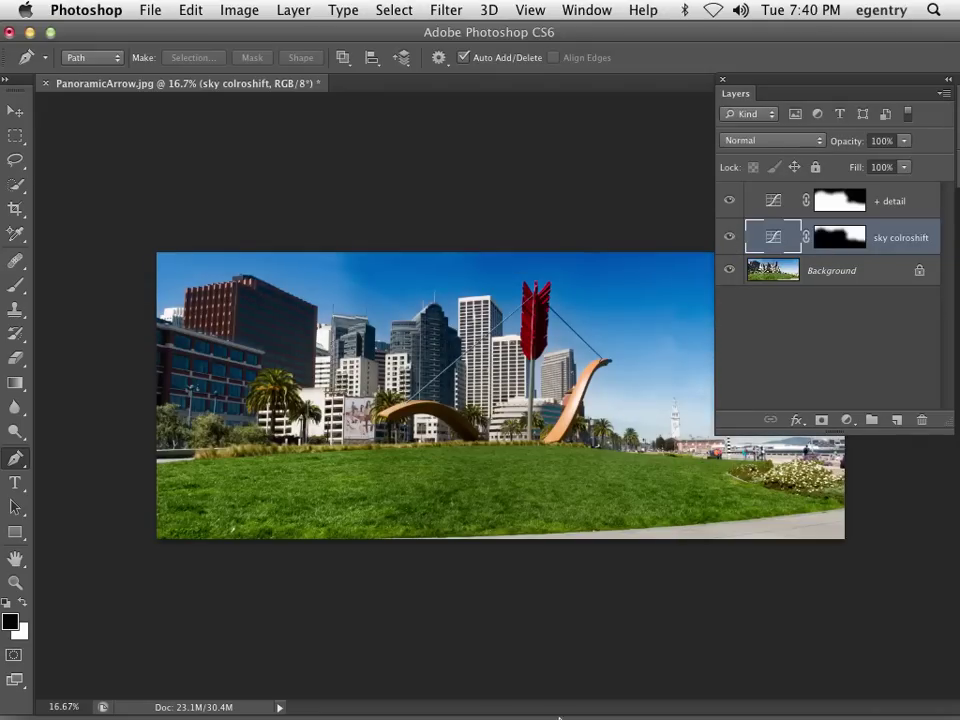
pyautogui.moveTo(490, 695)
pyautogui.moveTo(286, 715)
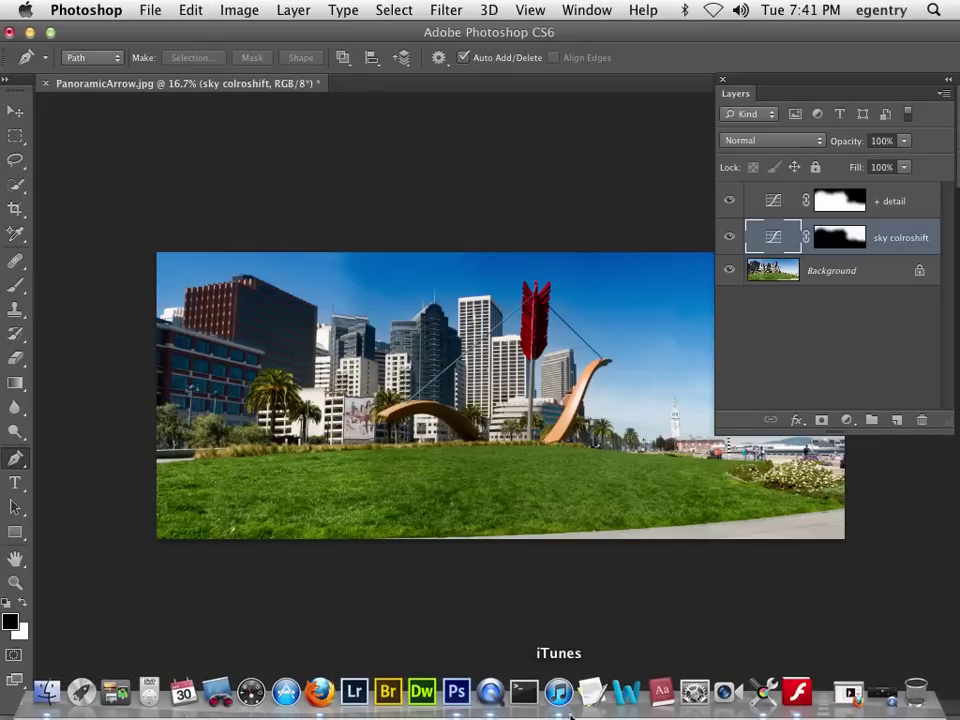